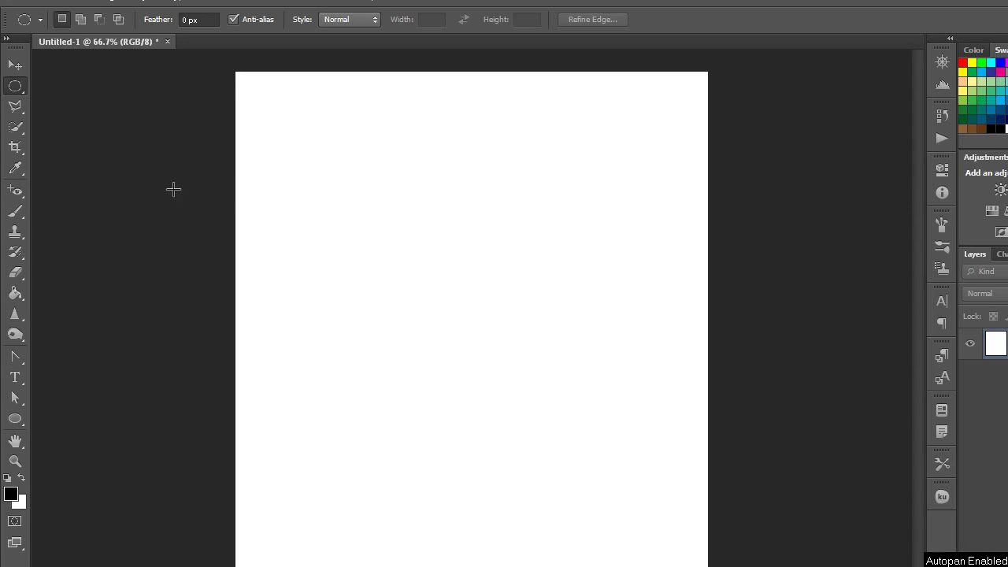
# Set the Type tool to Bell MT 100 pt with pale pink f2b7b7 text colour
pyautogui.click(21, 382)
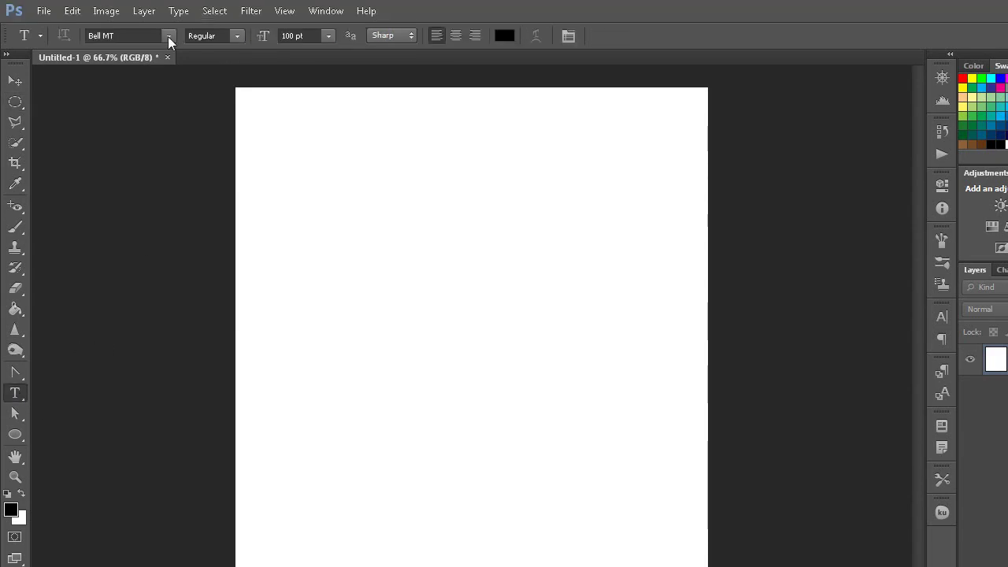
pyautogui.click(329, 36)
pyautogui.click(329, 36)
pyautogui.click(505, 36)
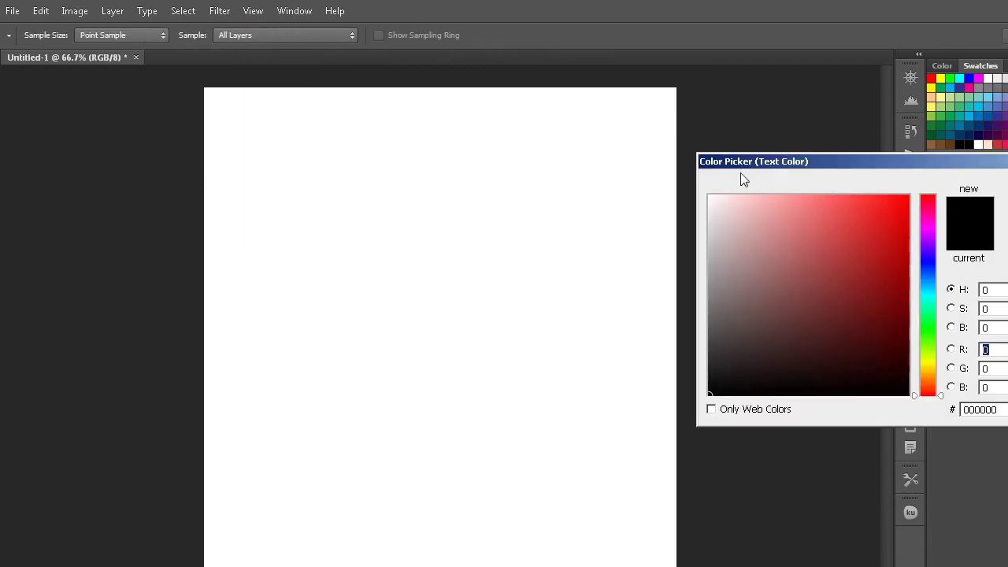
pyautogui.click(725, 205)
pyautogui.click(1004, 186)
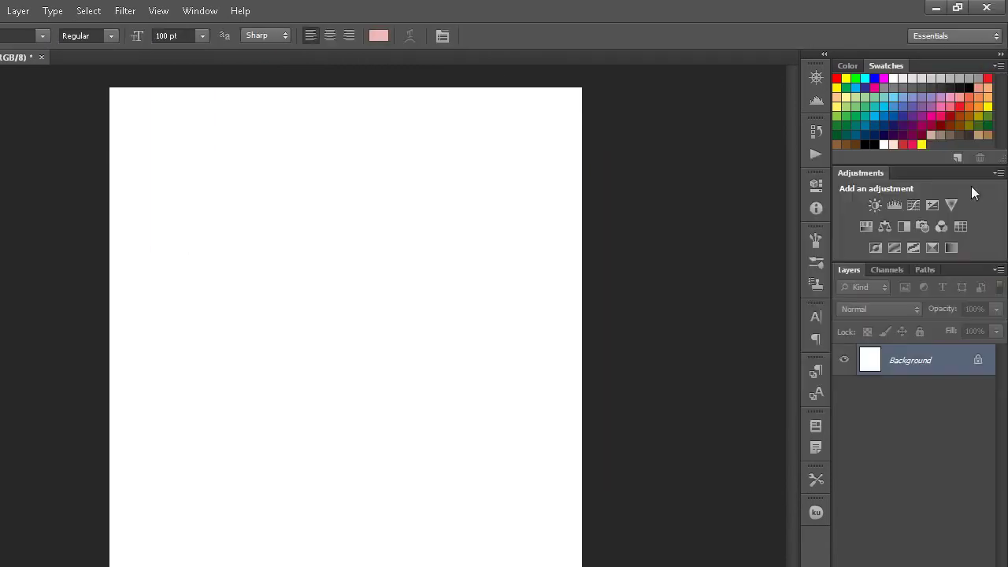
# Type 'Happy' in pink on the upper part of the page
pyautogui.click(264, 298)
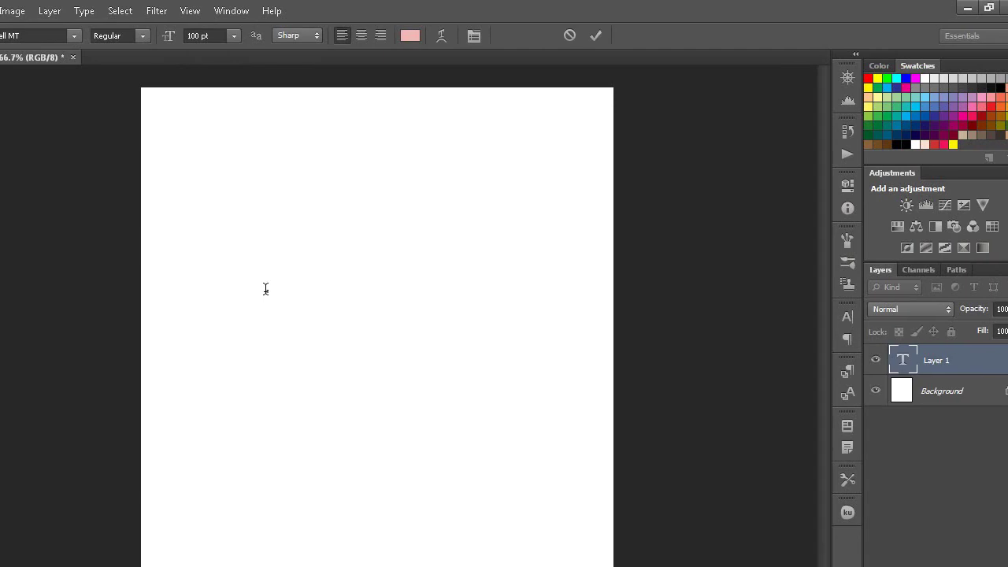
pyautogui.write('Hap')
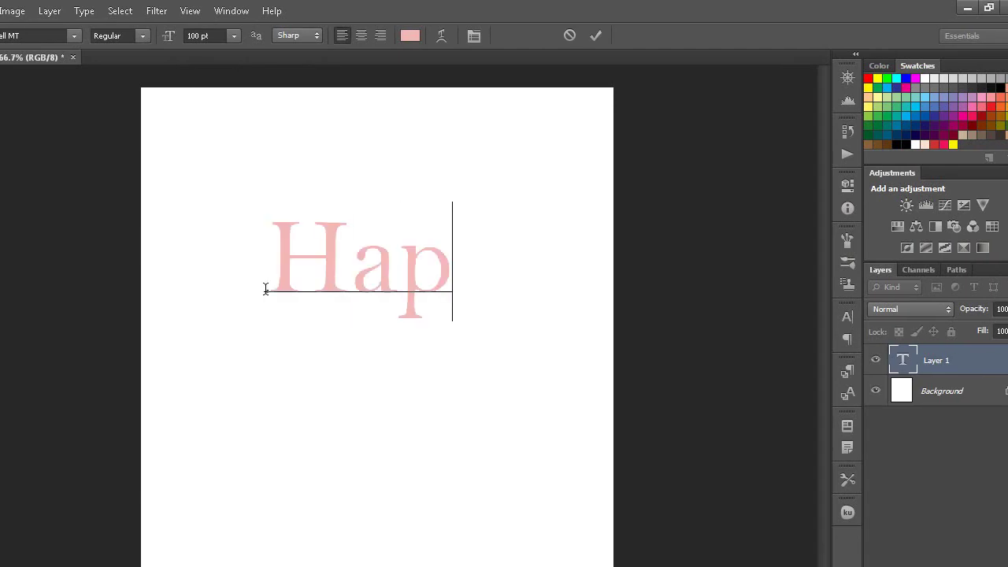
pyautogui.write('py')
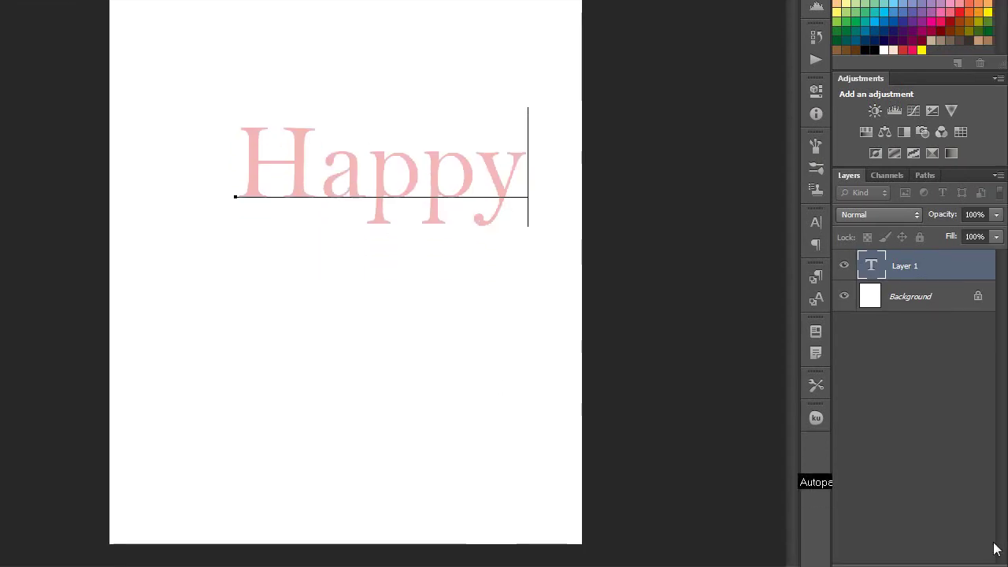
pyautogui.click(958, 526)
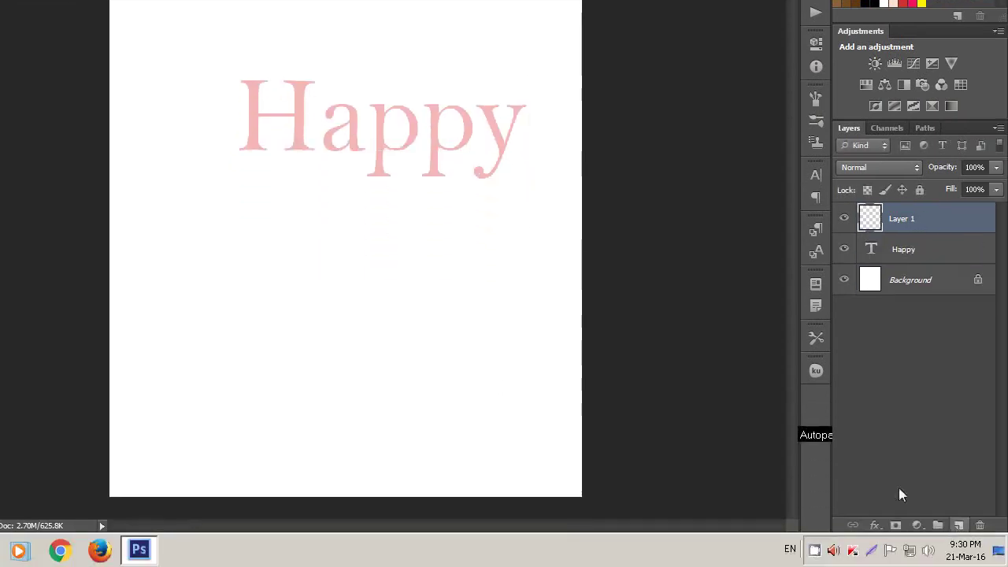
# Type 'Holi' as a second line and move it directly beneath 'Happy'
pyautogui.click(299, 215)
pyautogui.write('H')
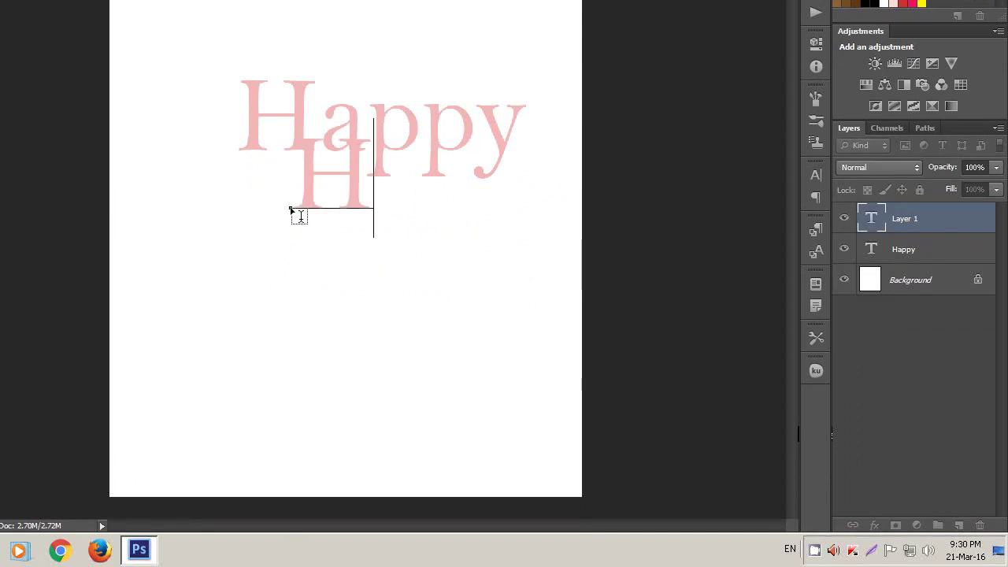
pyautogui.write('olr')
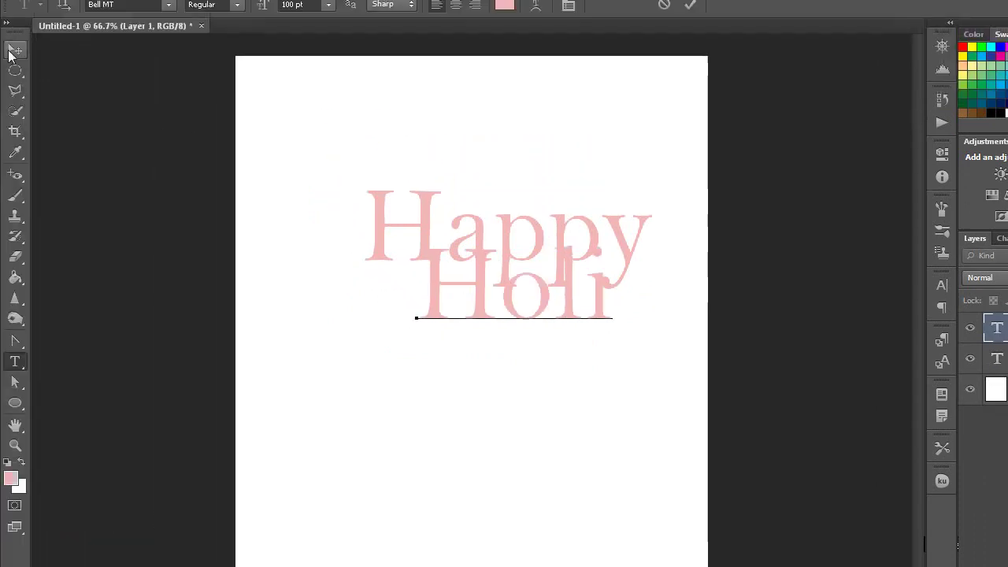
pyautogui.click(11, 52)
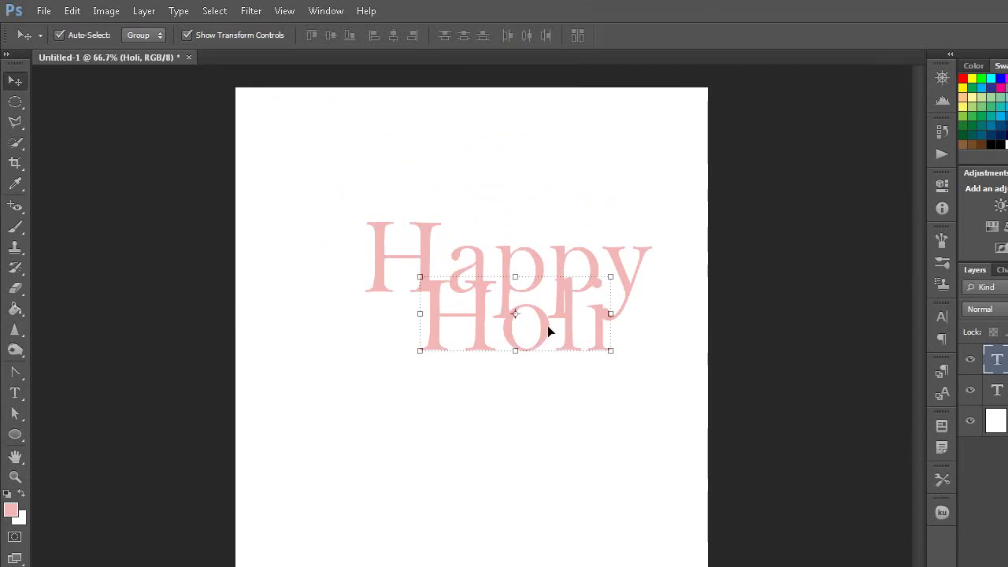
pyautogui.moveTo(547, 331)
pyautogui.mouseDown()
pyautogui.moveTo(522, 391)
pyautogui.moveTo(525, 380)
pyautogui.mouseUp()
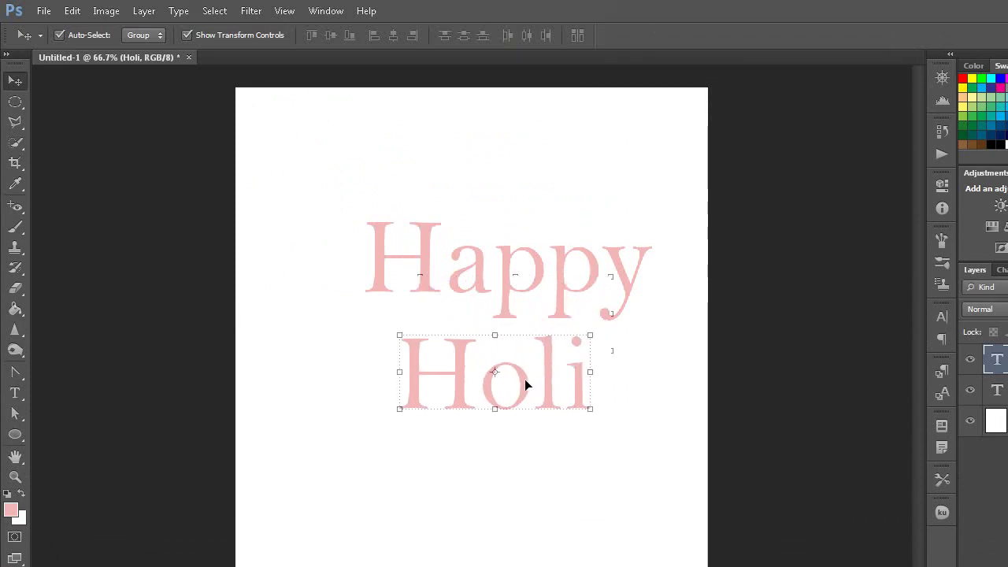
# Rasterize both the Happy and Holi type layers and merge them into one layer
pyautogui.keyDown('shift'); pyautogui.click(923, 402); pyautogui.keyUp('shift')
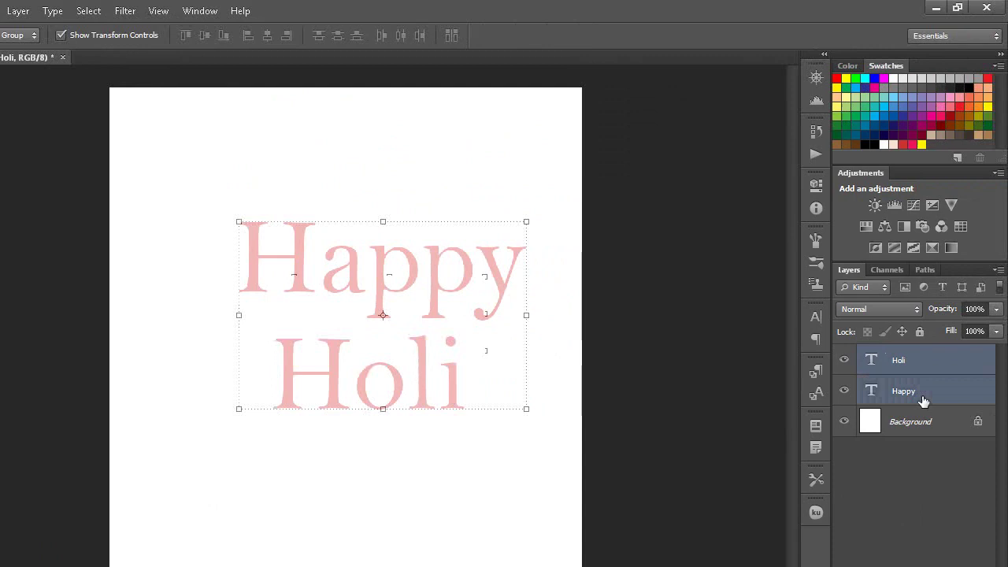
pyautogui.rightClick(923, 401)
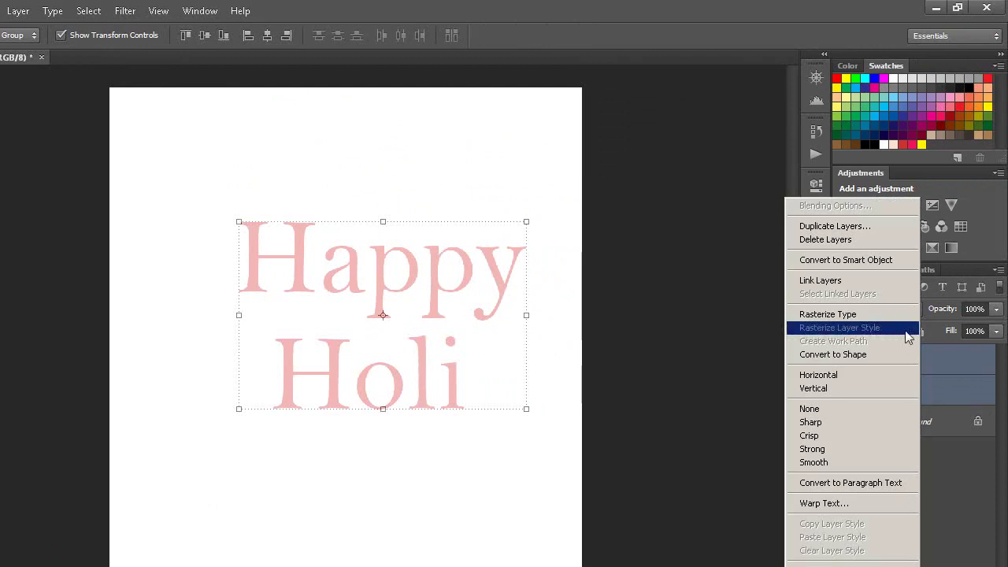
pyautogui.click(905, 313)
pyautogui.rightClick(927, 391)
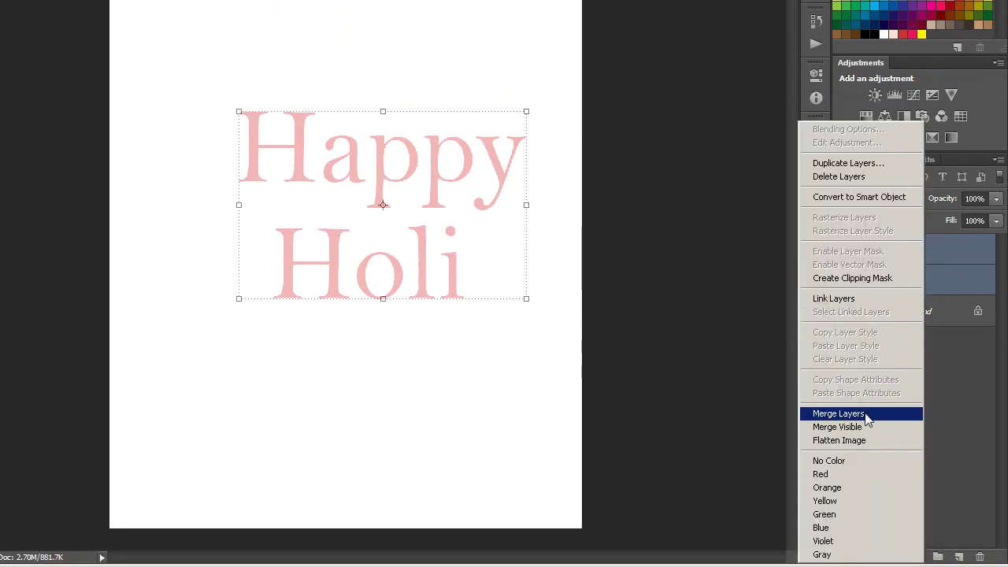
pyautogui.click(866, 417)
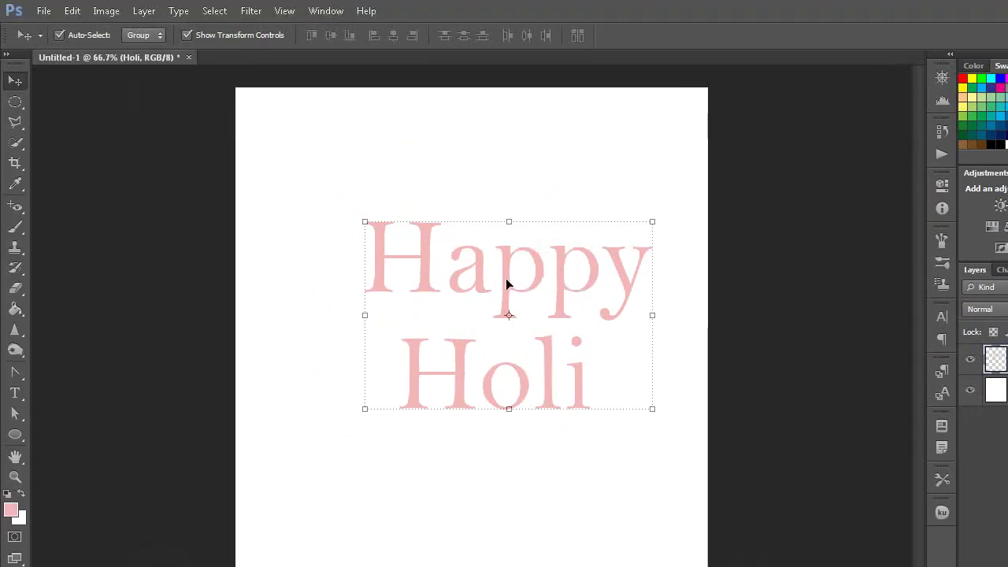
# Free-transform the lettering to about 111% width and 85% height, shift it lower, and apply
pyautogui.click(15, 101)
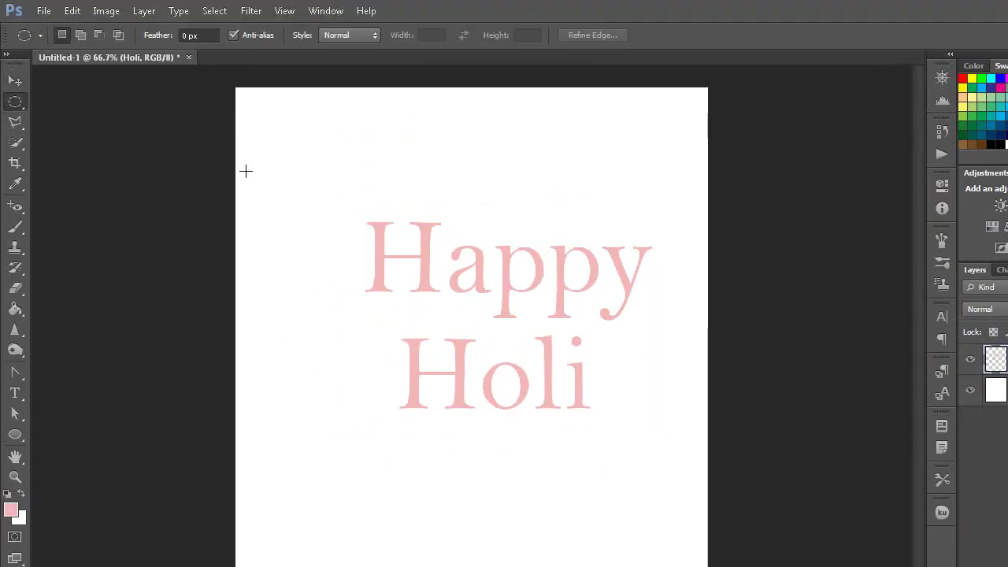
pyautogui.click(11, 85)
pyautogui.moveTo(366, 314); pyautogui.dragTo(334, 315)
pyautogui.moveTo(493, 219); pyautogui.dragTo(493, 248)
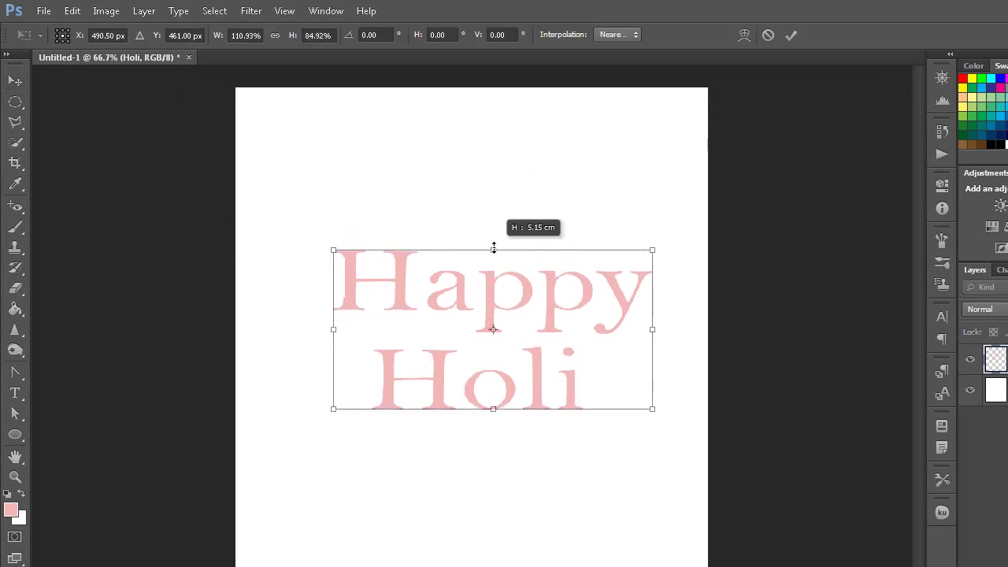
pyautogui.moveTo(493, 317); pyautogui.dragTo(472, 335)
pyautogui.click(15, 102)
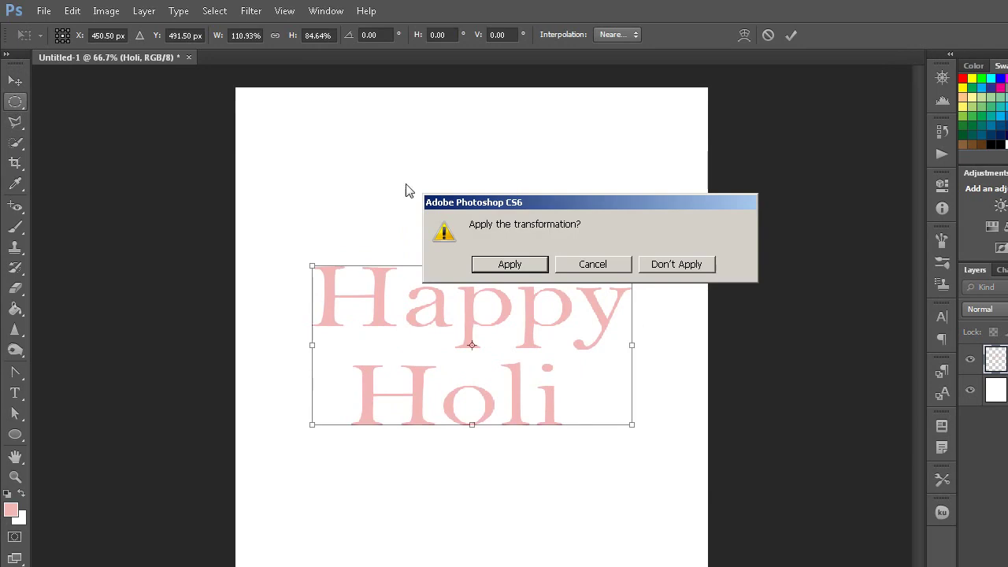
pyautogui.click(502, 265)
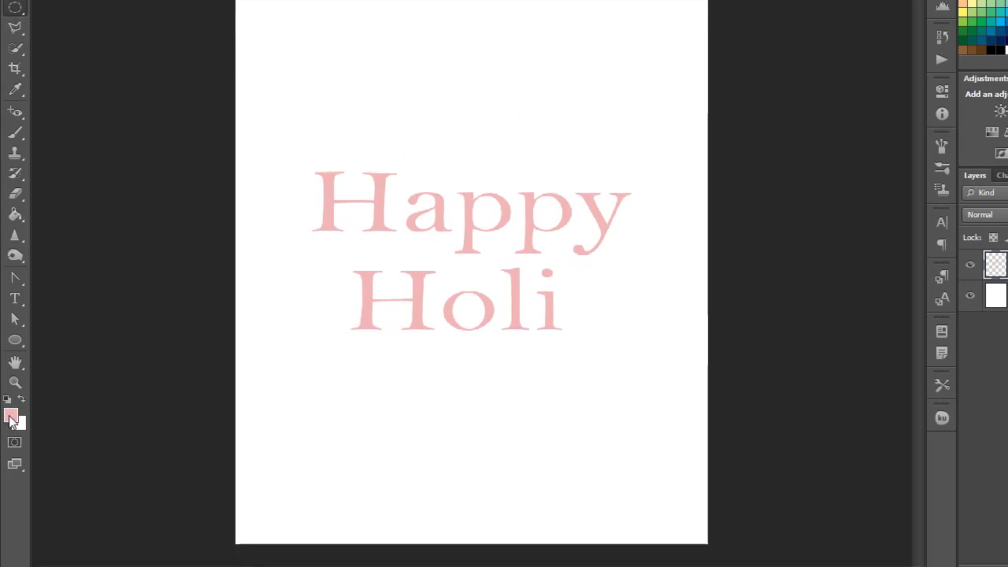
# Paint-bucket fill the H and first p of Happy and the l of Holi vivid blue
pyautogui.click(11, 418)
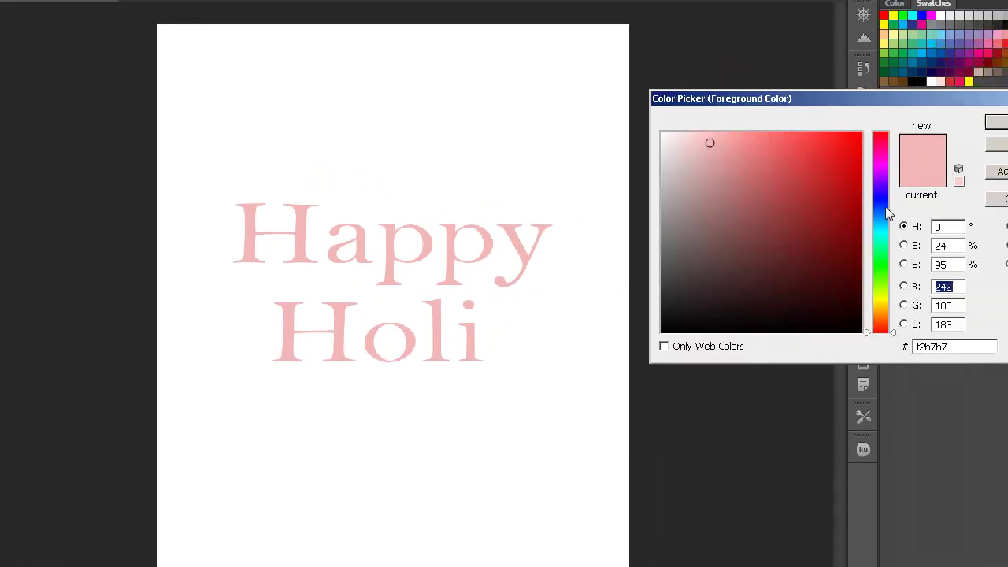
pyautogui.click(885, 206)
pyautogui.click(842, 146)
pyautogui.click(984, 154)
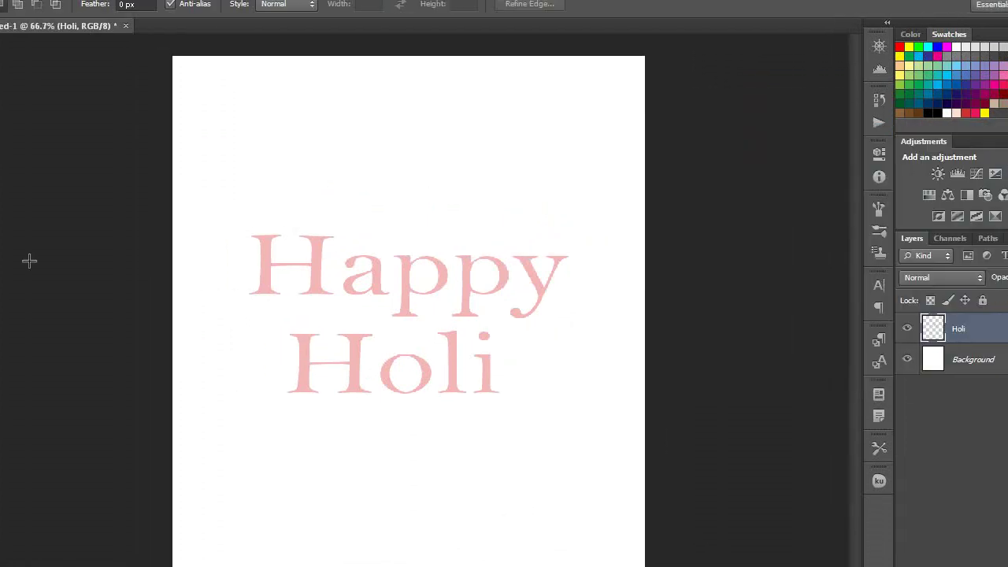
pyautogui.click(17, 284)
pyautogui.rightClick(17, 288)
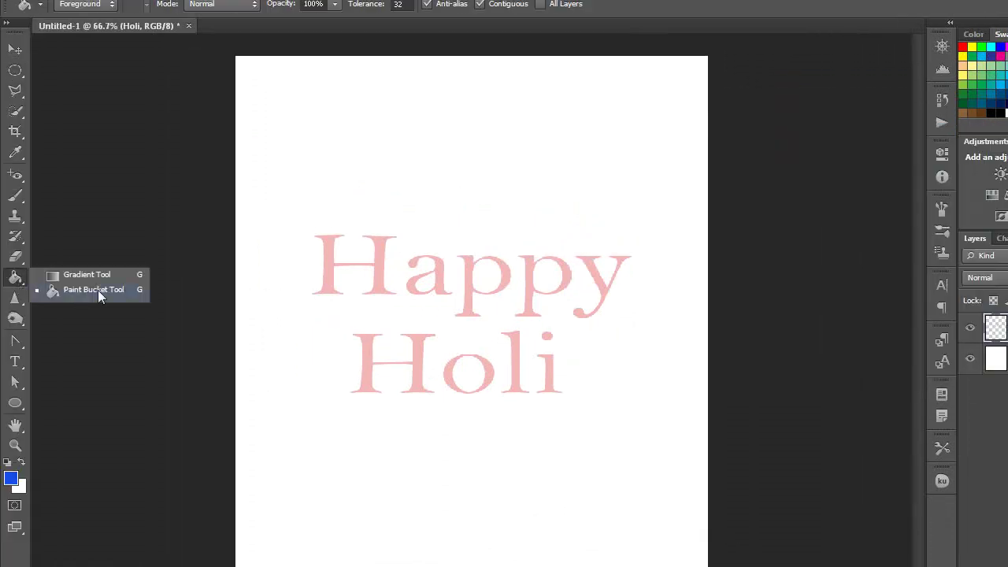
pyautogui.click(97, 289)
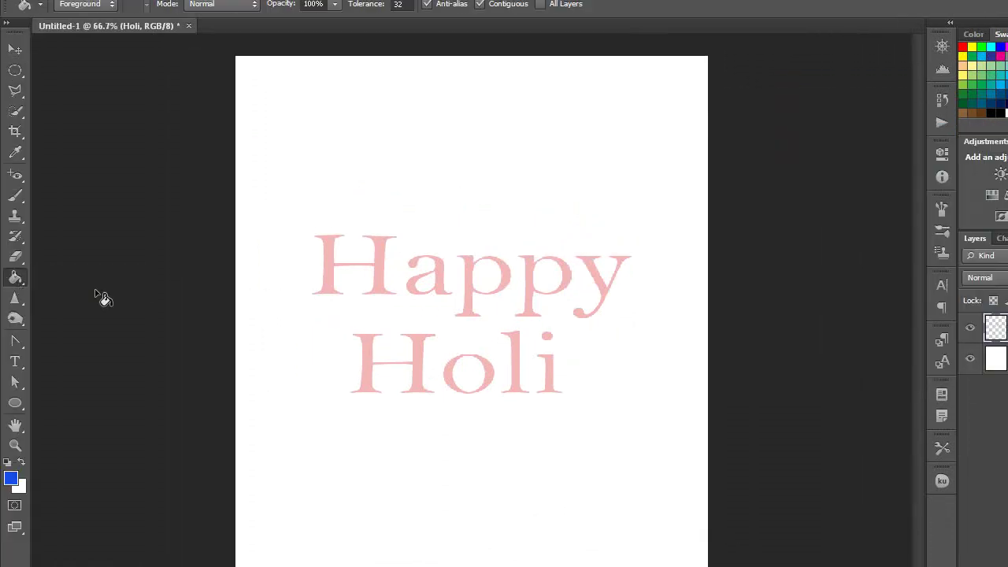
pyautogui.click(329, 266)
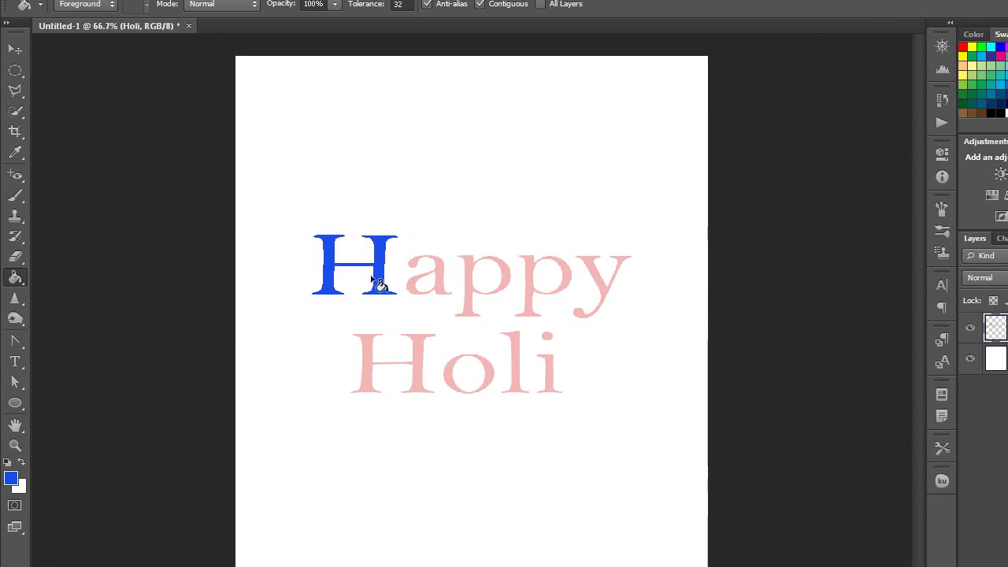
pyautogui.click(506, 277)
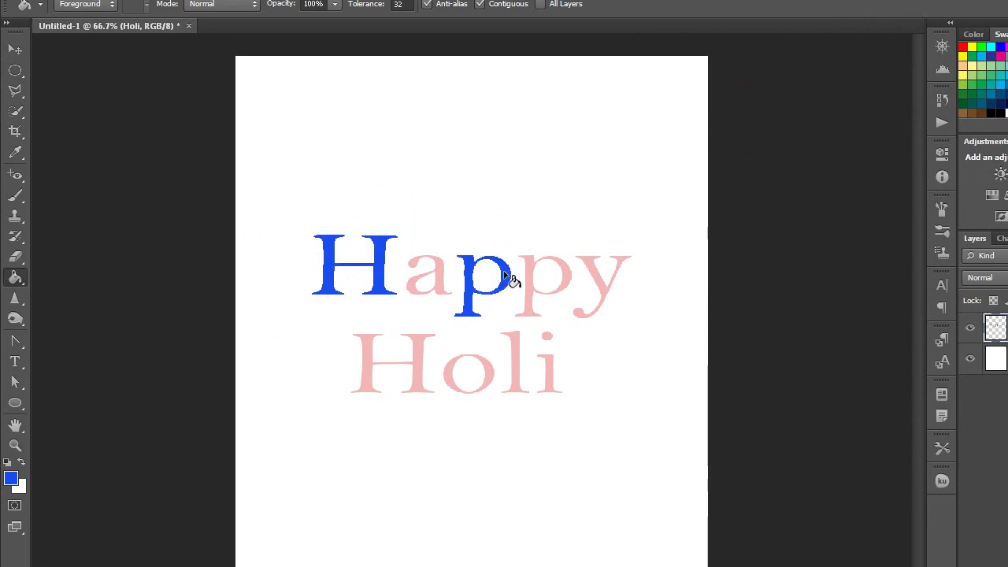
pyautogui.click(522, 378)
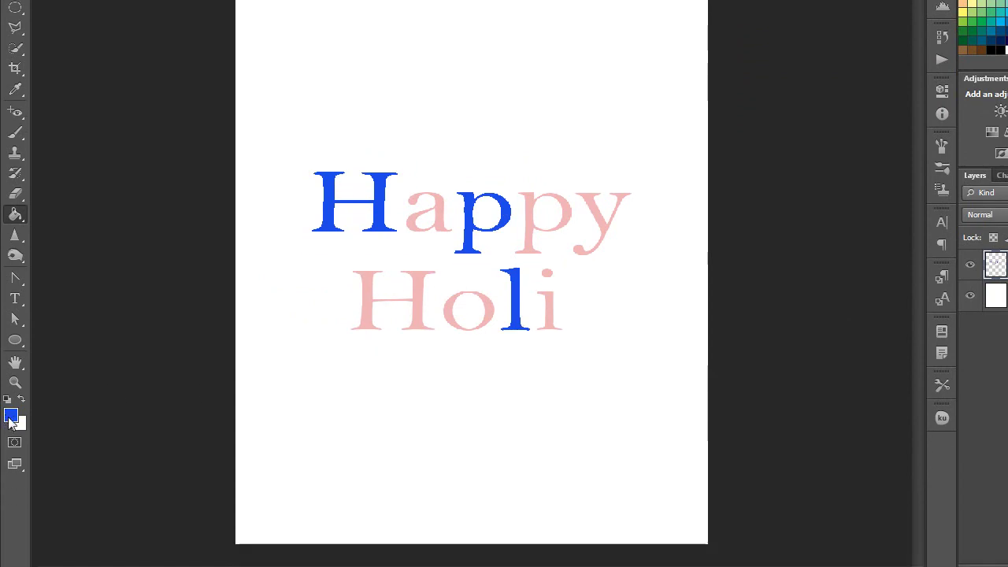
# Fill the a of Happy and the i of Holi bright magenta
pyautogui.click(11, 415)
pyautogui.moveTo(827, 192); pyautogui.dragTo(823, 150)
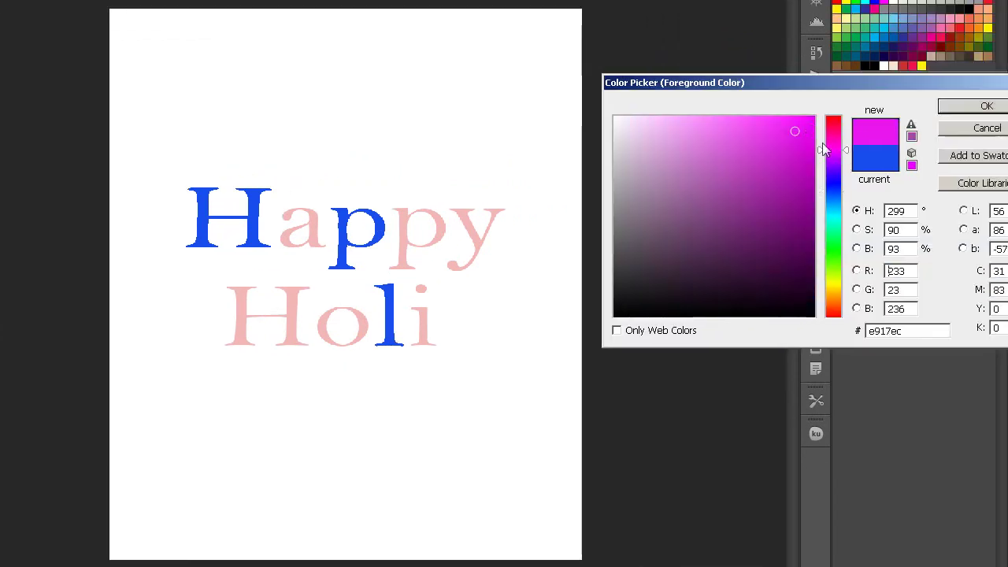
pyautogui.click(811, 122)
pyautogui.click(984, 105)
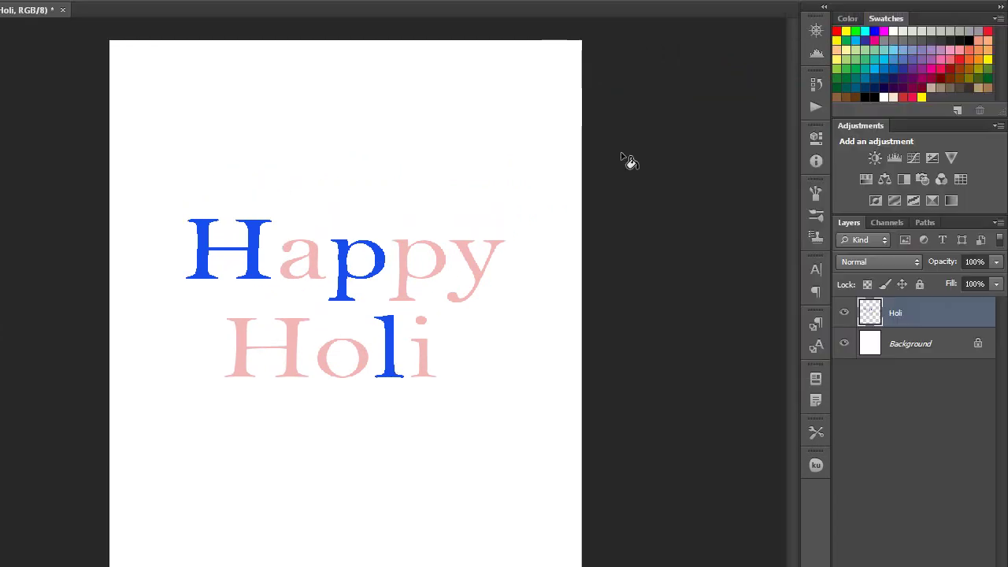
pyautogui.click(317, 270)
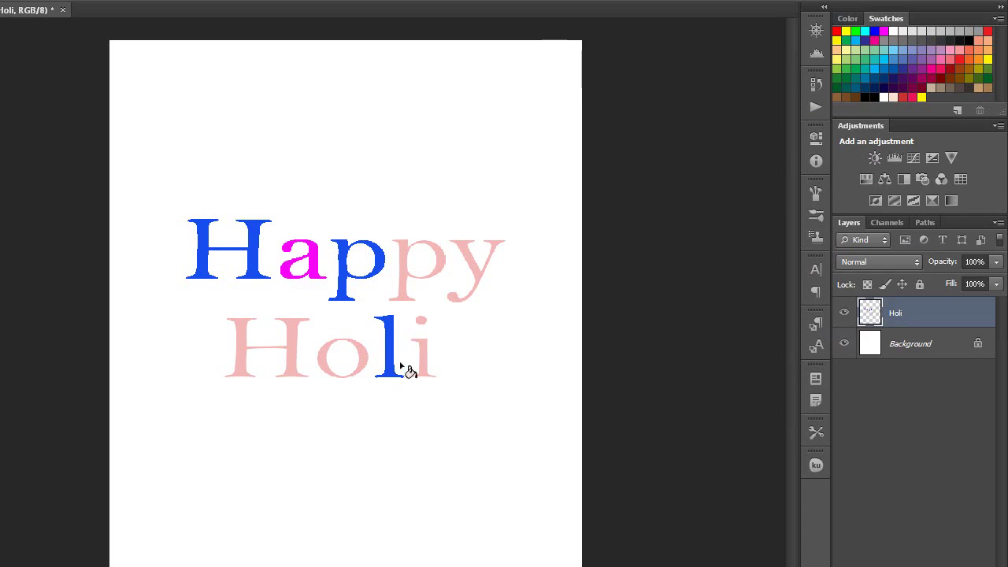
pyautogui.click(425, 363)
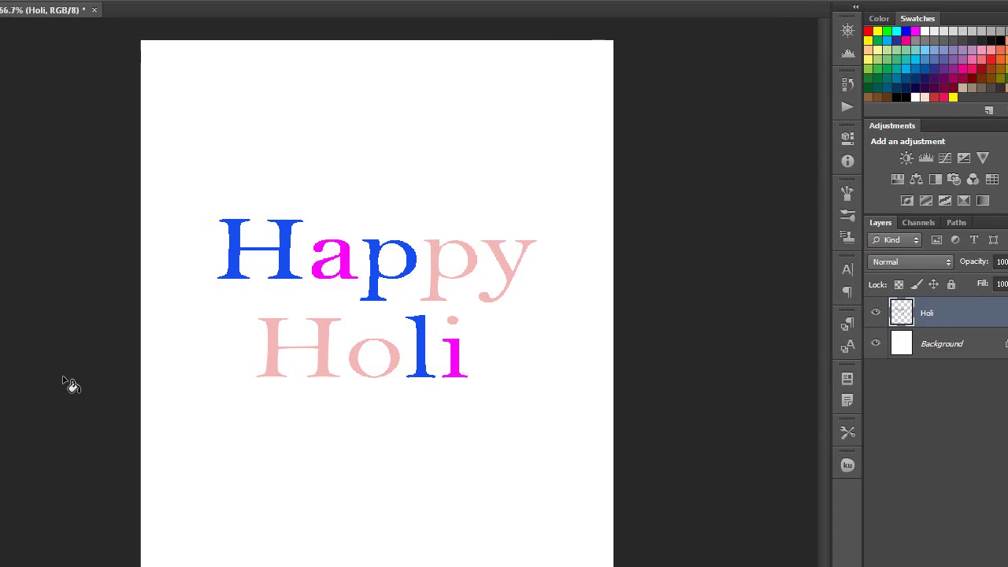
# Fill the second p of Happy and the H of Holi bright green
pyautogui.click(11, 415)
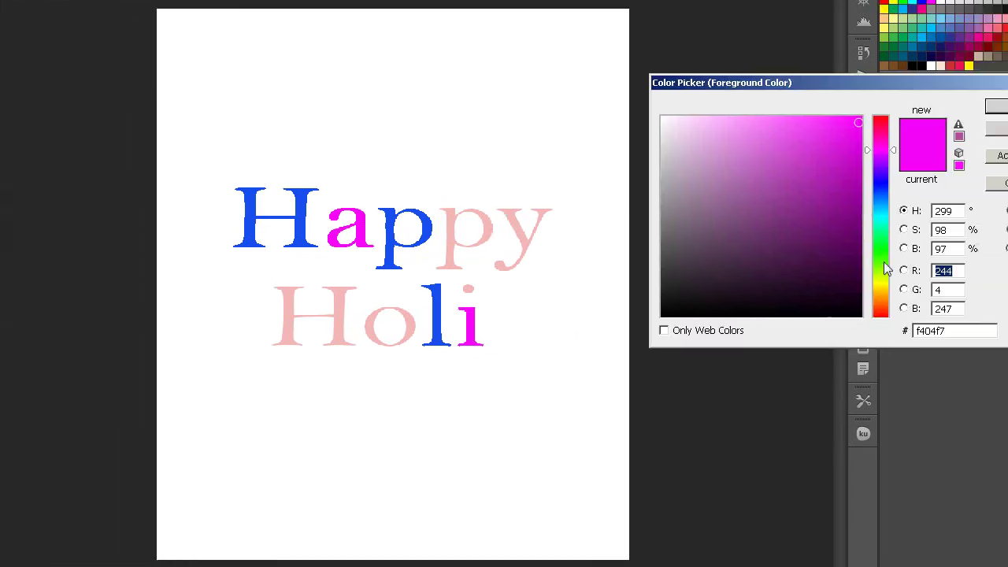
pyautogui.click(833, 262)
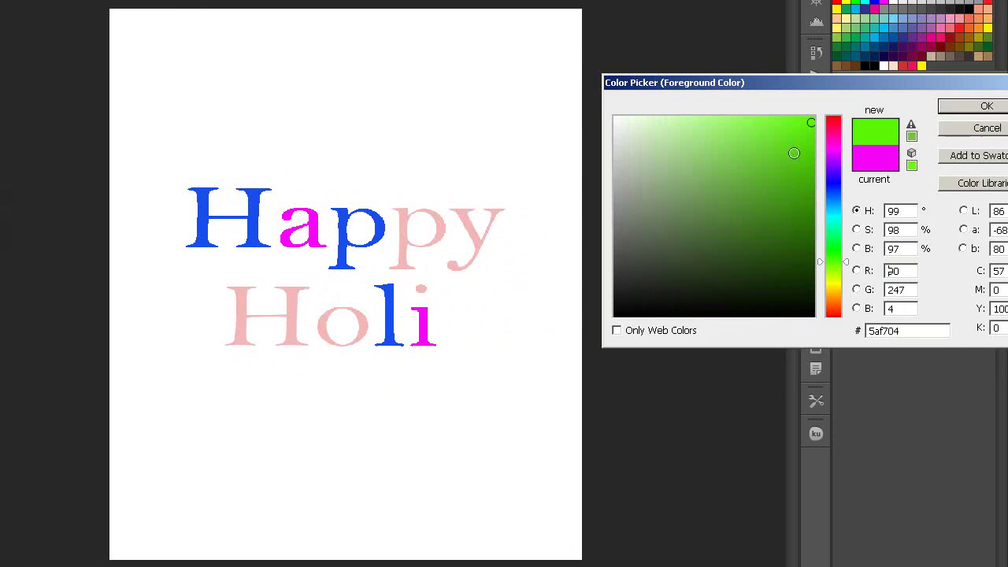
pyautogui.click(968, 106)
pyautogui.click(443, 292)
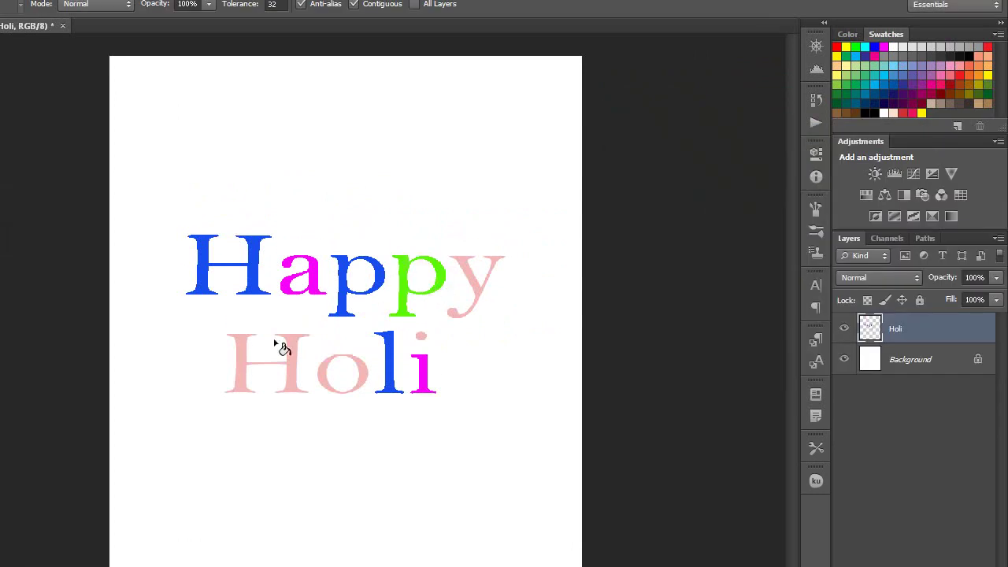
pyautogui.click(253, 366)
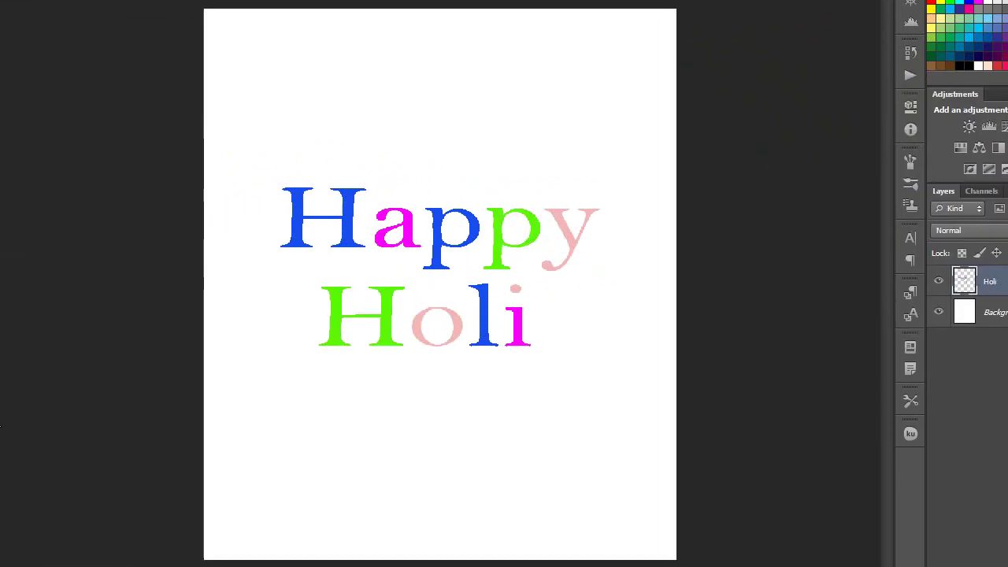
# Fill the o of Holi and y of Happy red-orange, then add a new empty layer
pyautogui.click(11, 417)
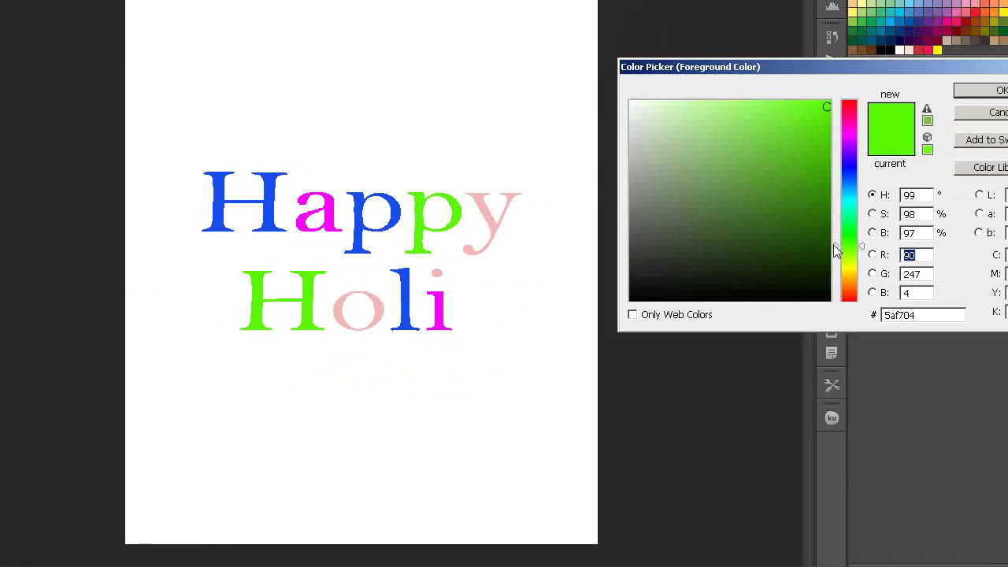
pyautogui.click(838, 299)
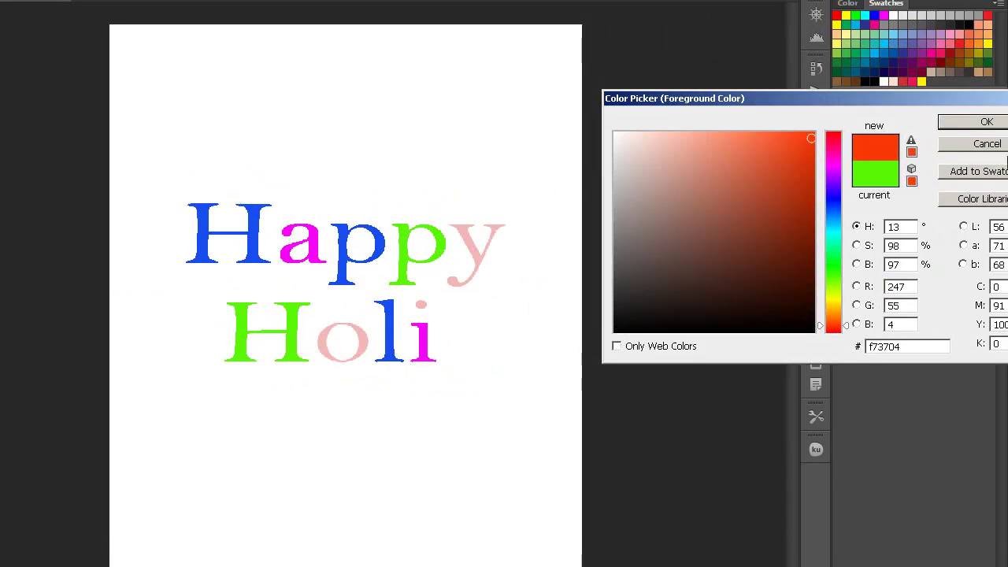
pyautogui.click(988, 154)
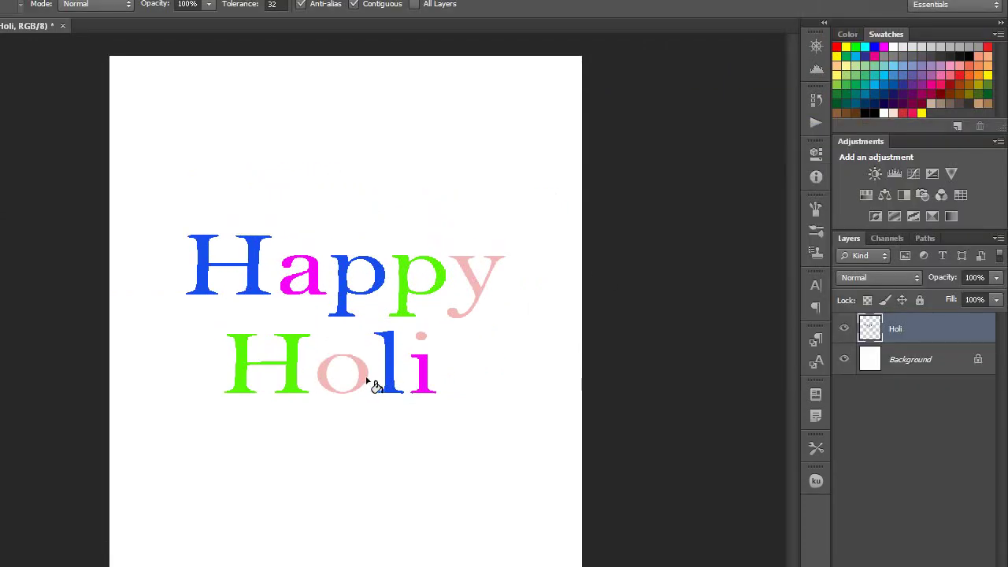
pyautogui.click(367, 381)
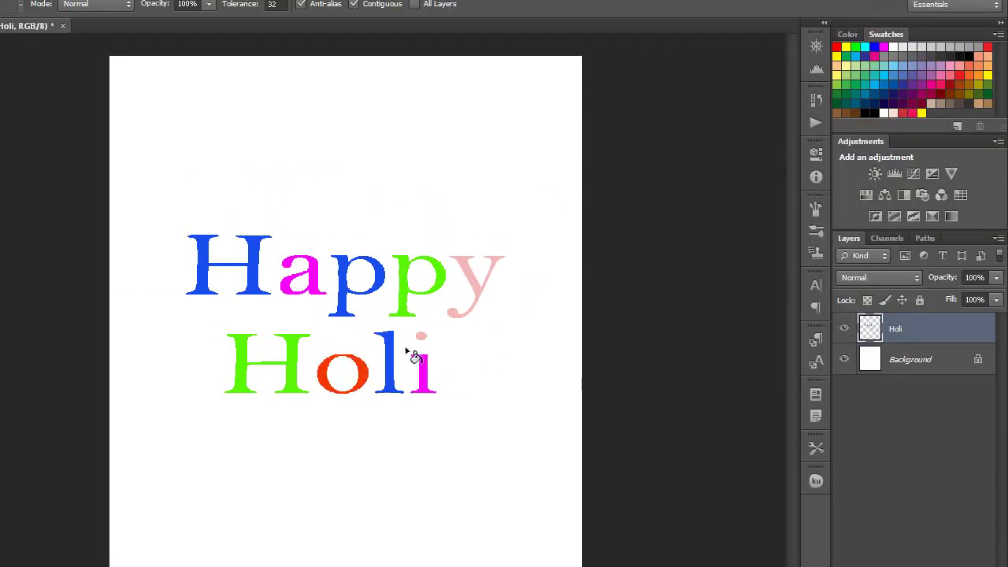
pyautogui.click(499, 267)
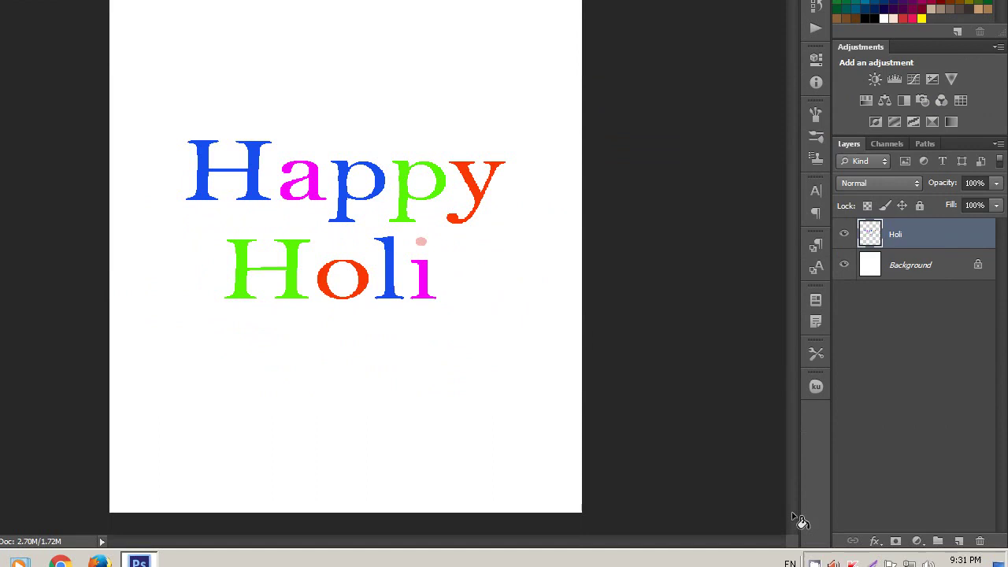
pyautogui.click(958, 525)
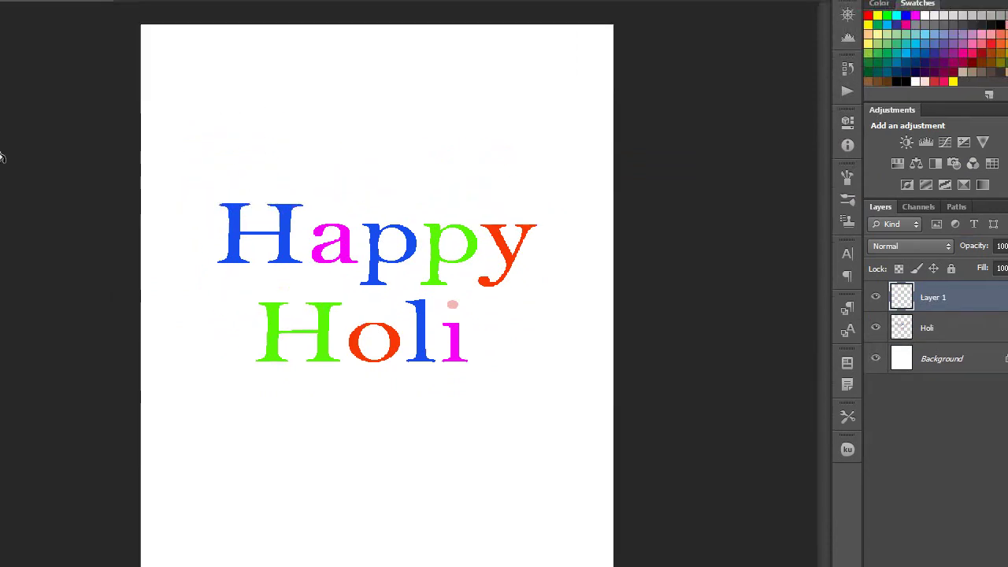
# Stamp the 2419 splatter brush into all four corners of the page
pyautogui.click(14, 166)
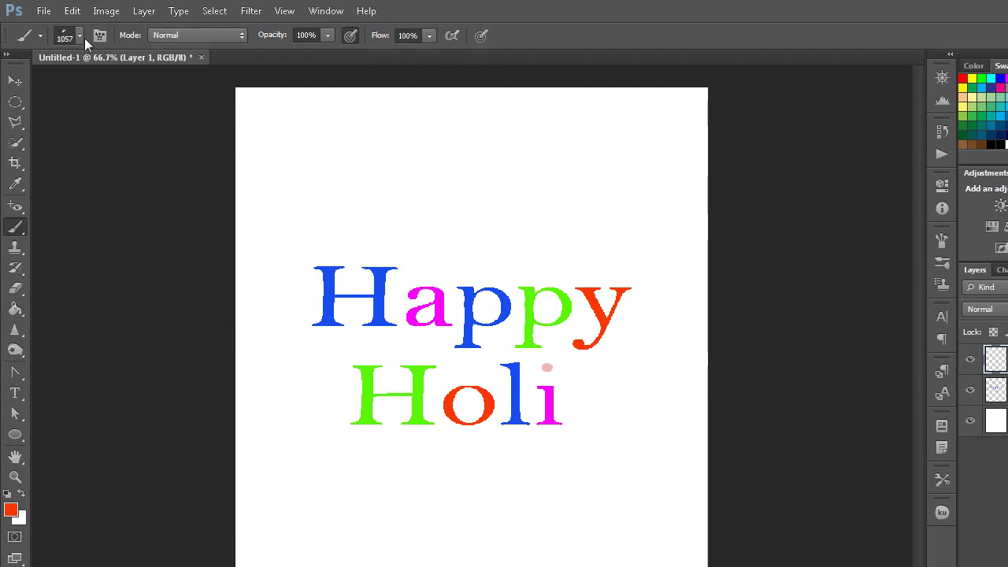
pyautogui.click(79, 37)
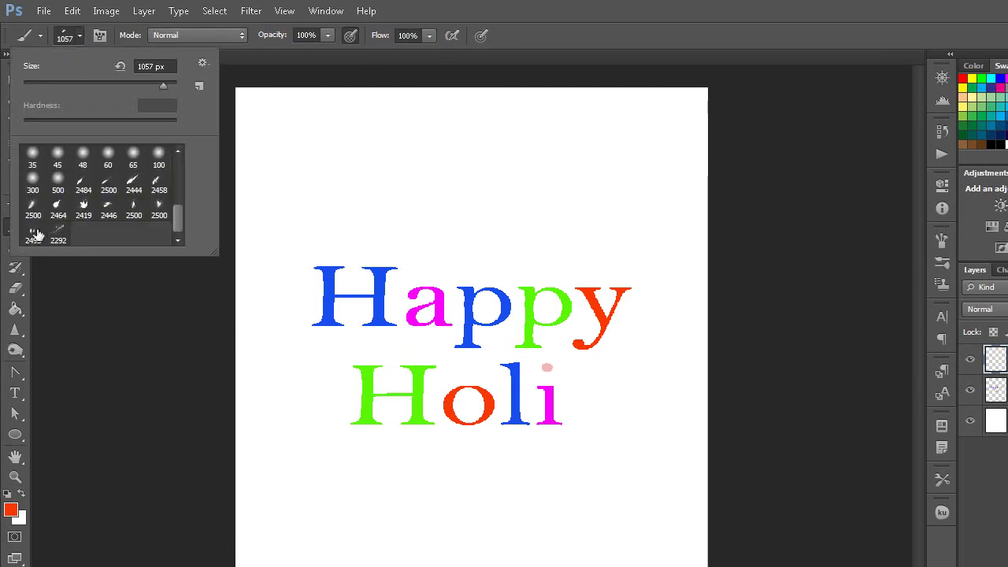
pyautogui.click(55, 207)
pyautogui.click(83, 208)
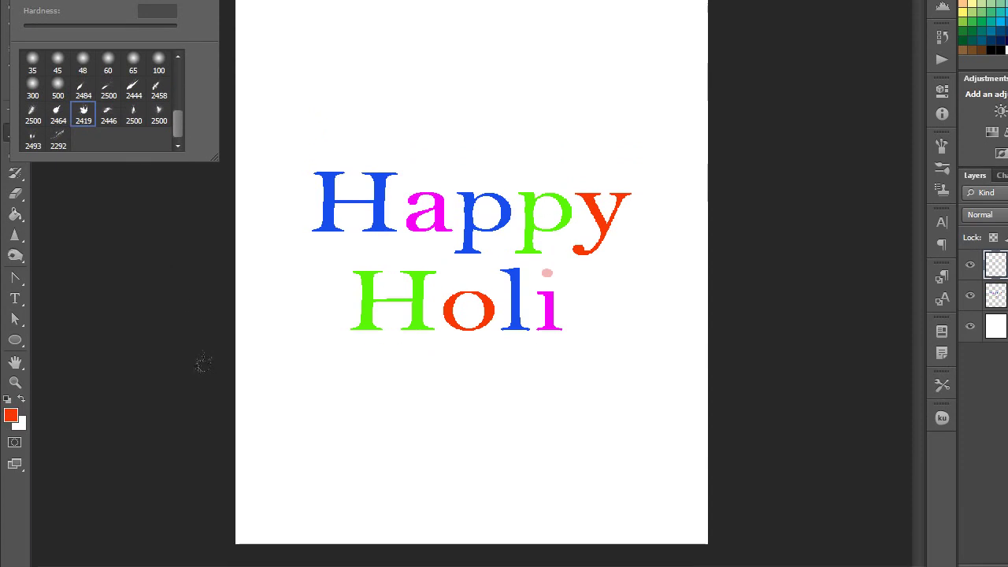
pyautogui.click(203, 362)
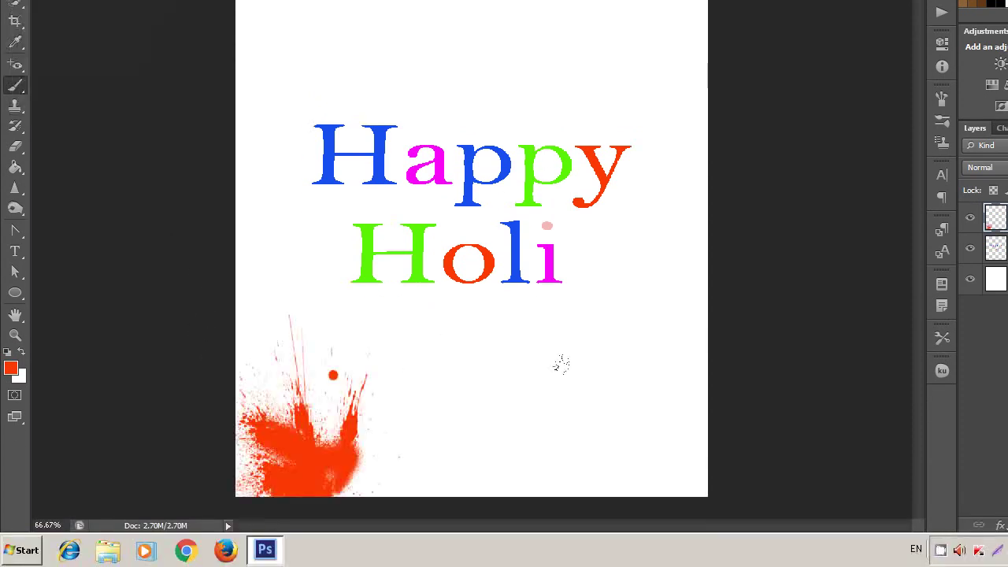
pyautogui.click(570, 345)
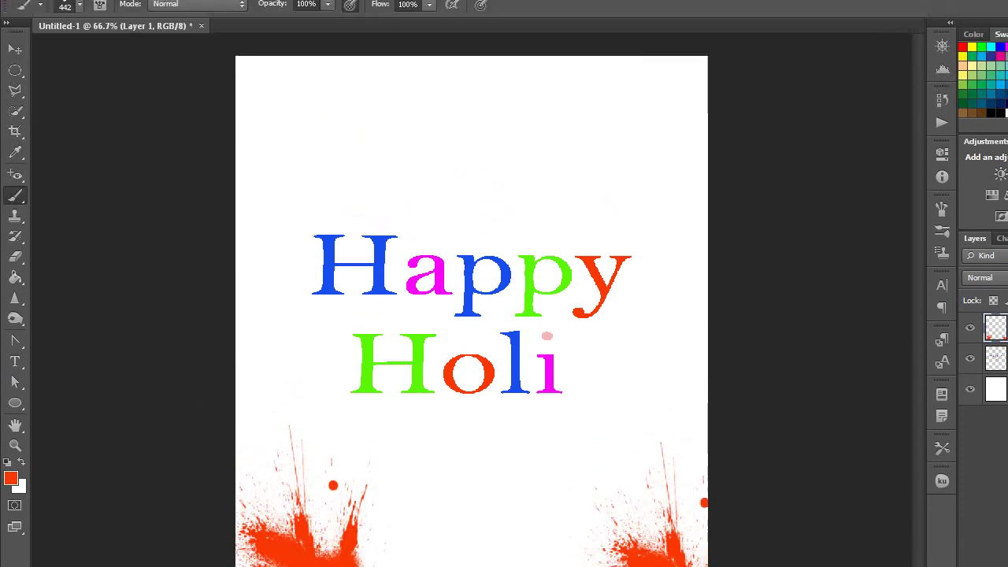
pyautogui.click(692, 161)
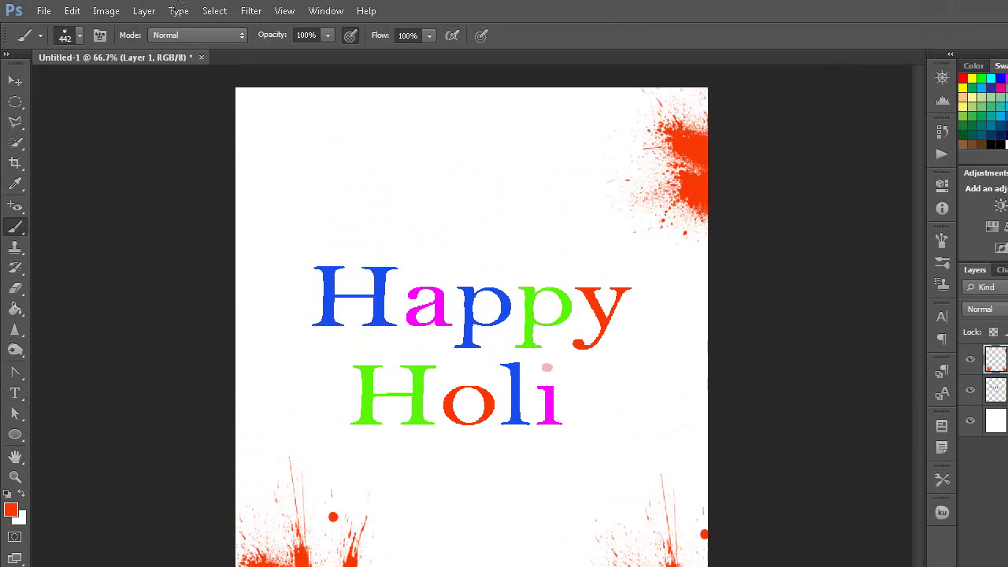
pyautogui.click(295, 146)
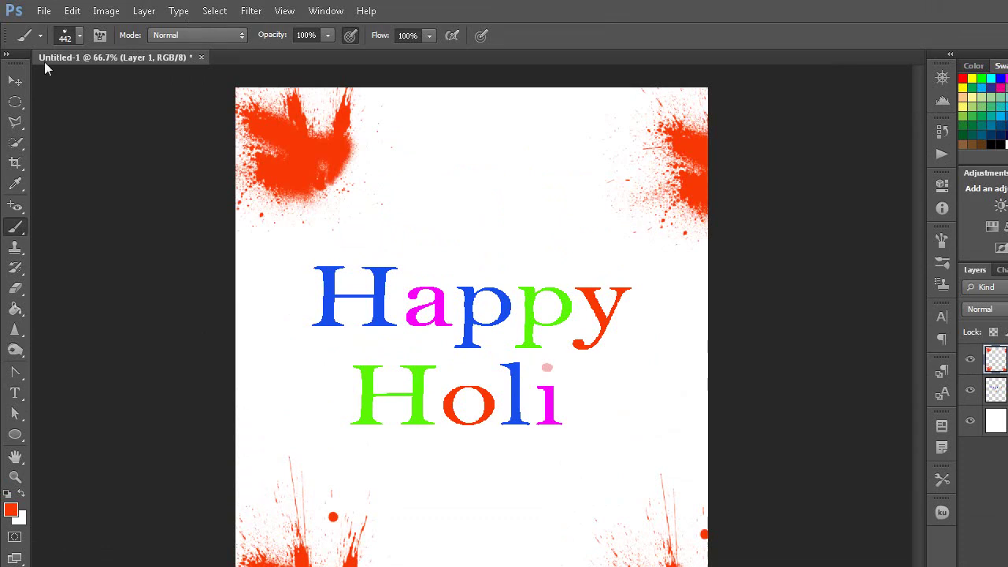
# Switch the brush to splatter preset 2500 at 504 px
pyautogui.click(78, 37)
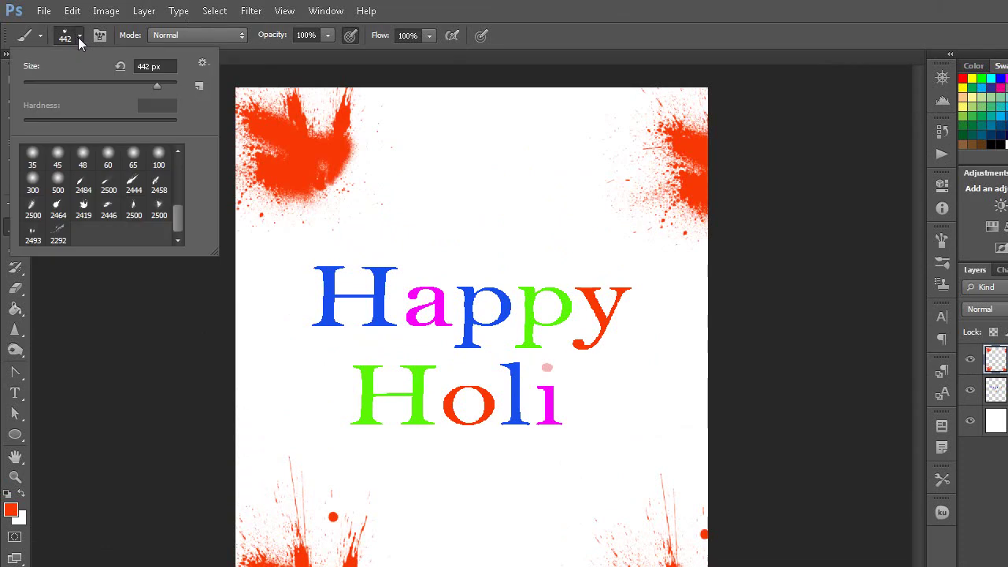
pyautogui.click(134, 209)
pyautogui.click(161, 82)
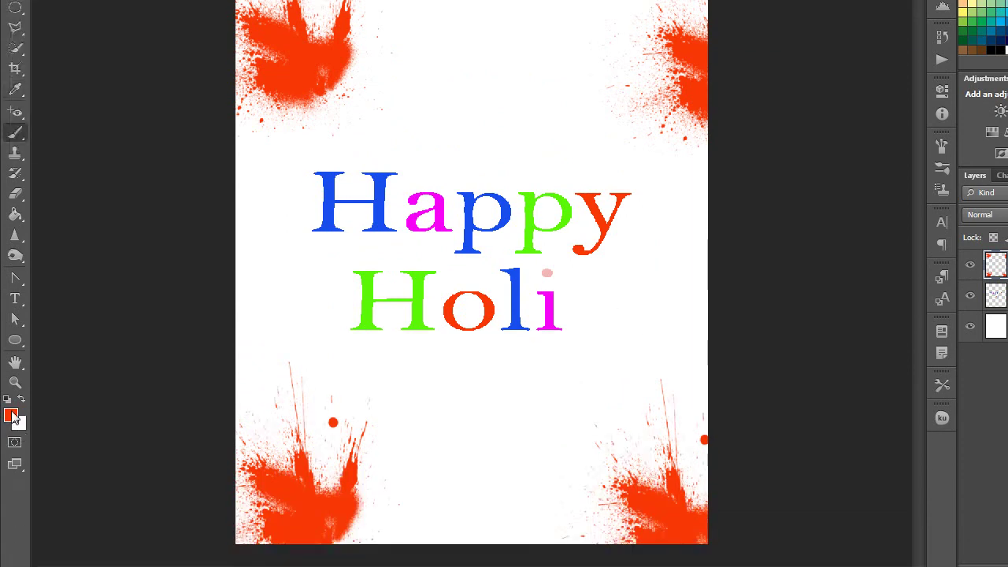
# Stamp bright green splatters at bottom-left, bottom-right, both side edges and top centre
pyautogui.click(12, 417)
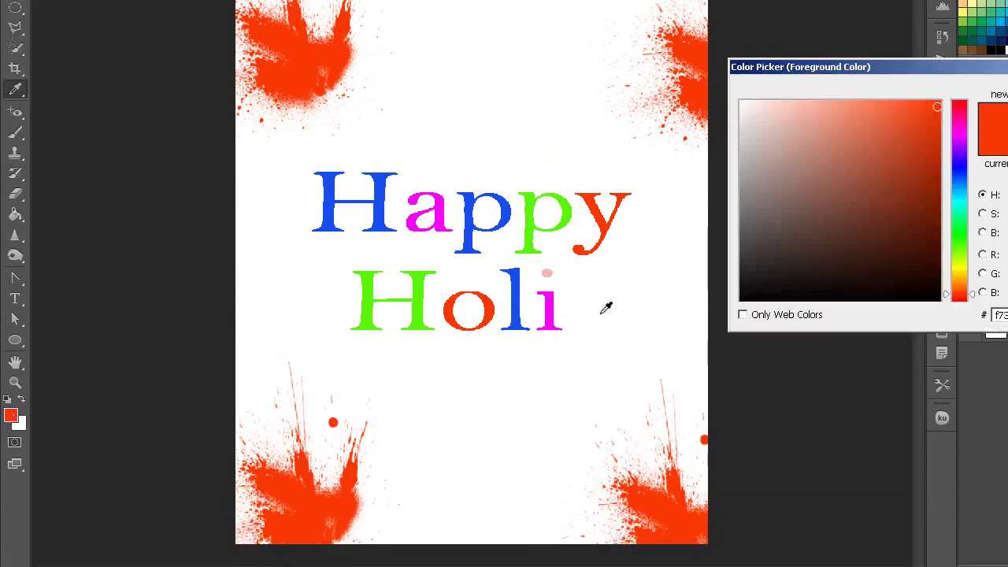
pyautogui.click(838, 242)
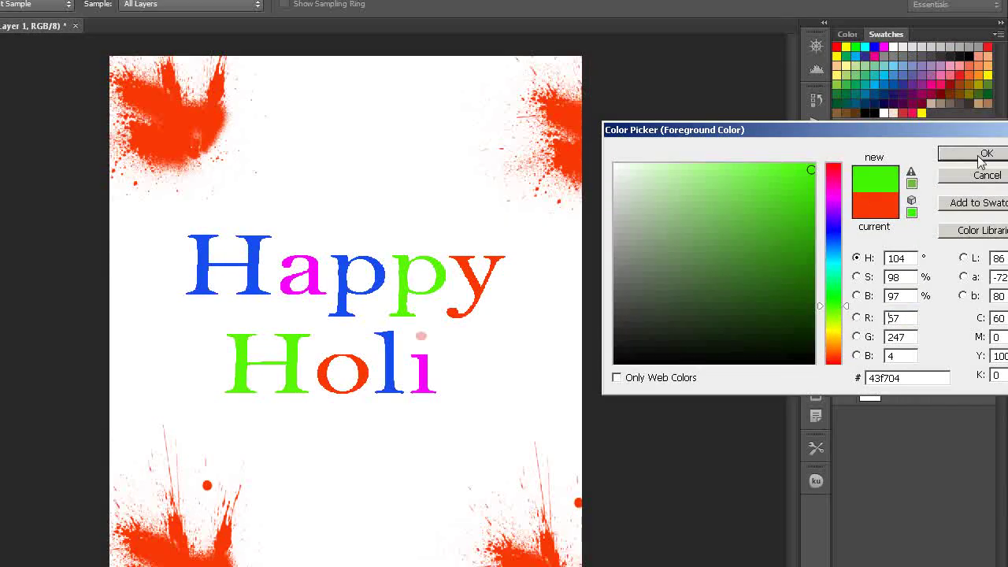
pyautogui.click(987, 90)
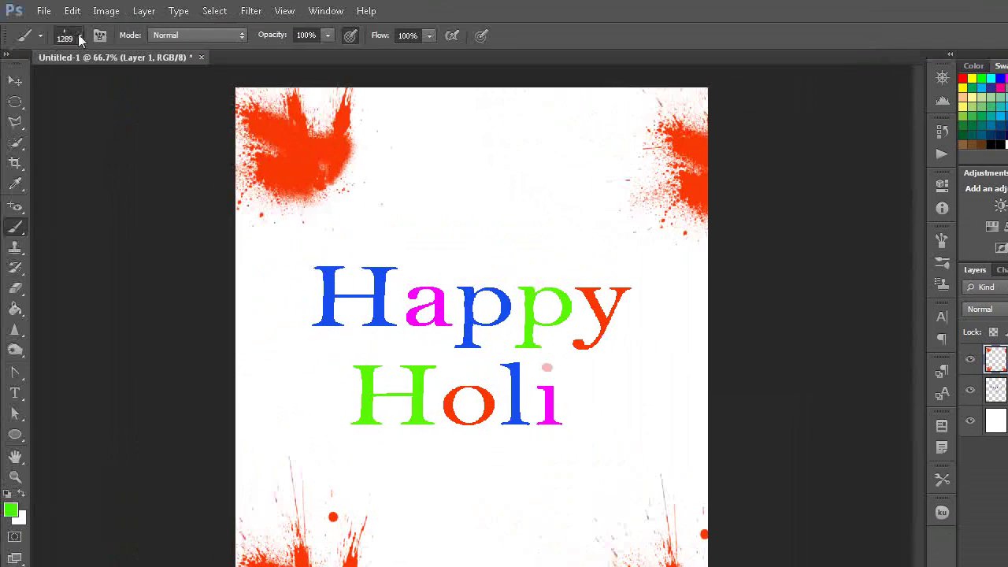
pyautogui.click(80, 37)
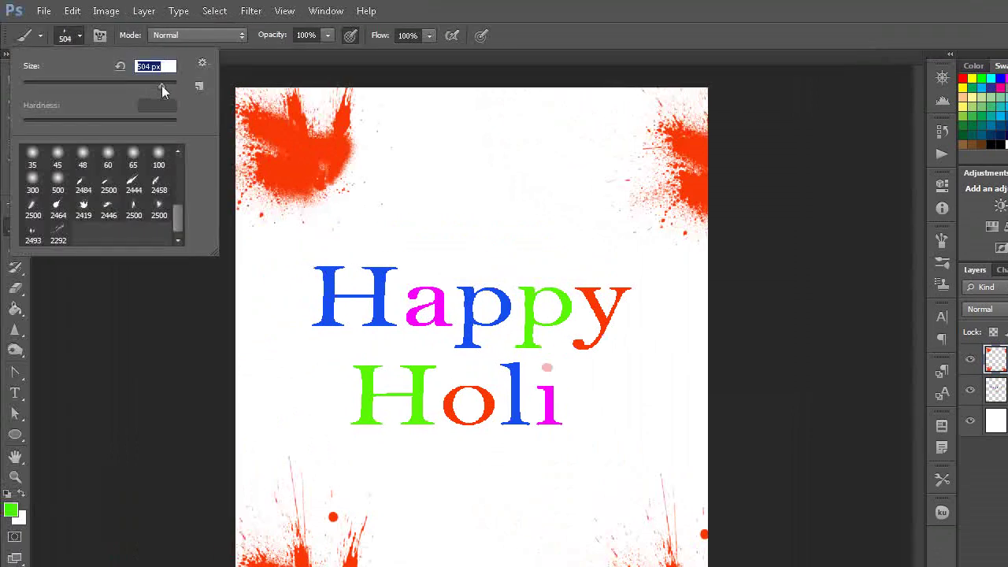
pyautogui.click(309, 296)
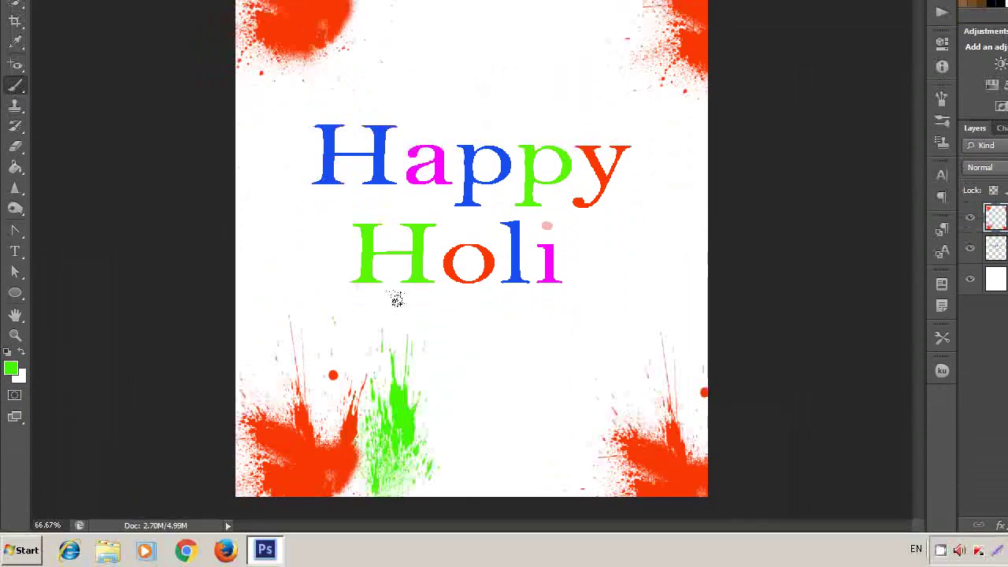
pyautogui.click(563, 250)
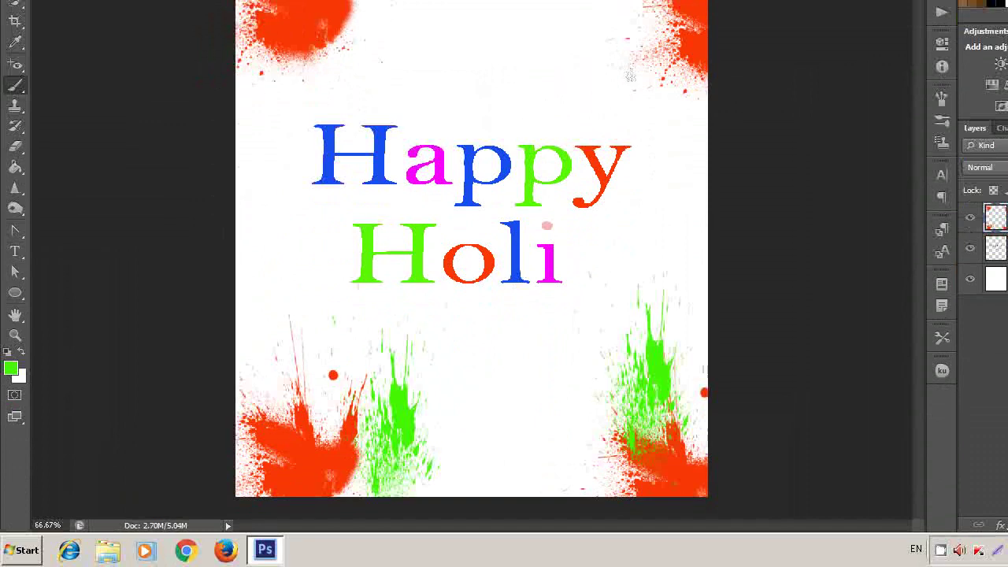
pyautogui.click(614, 40)
pyautogui.click(162, 50)
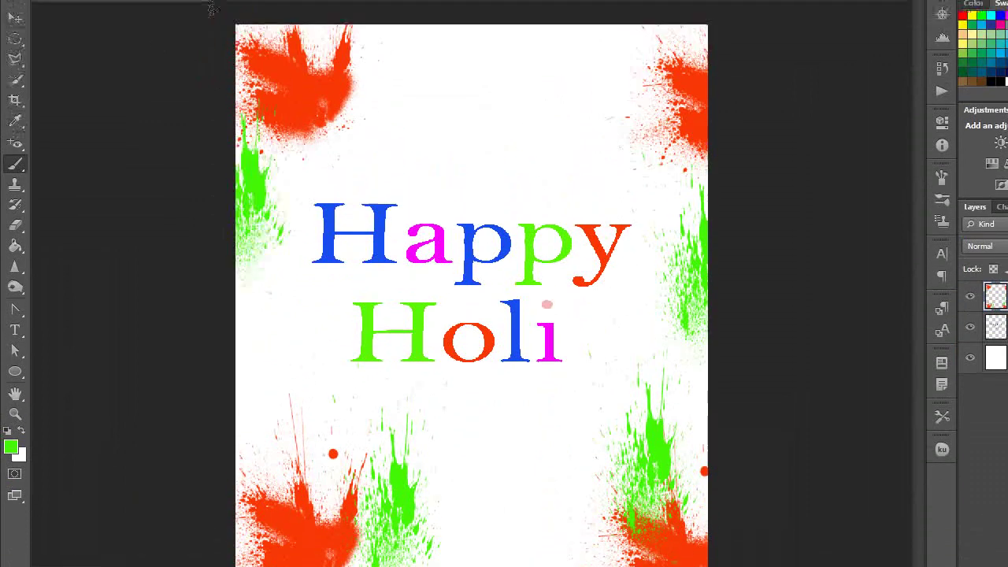
pyautogui.click(479, 98)
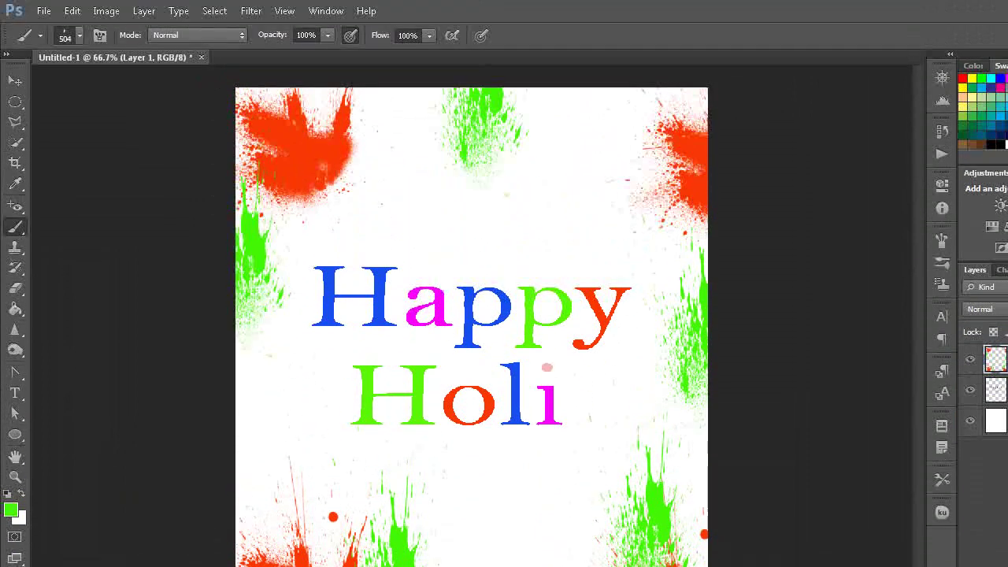
# Stamp magenta f404f7 splatters on the left edge, top-right corner and twice on the right edge
pyautogui.click(11, 510)
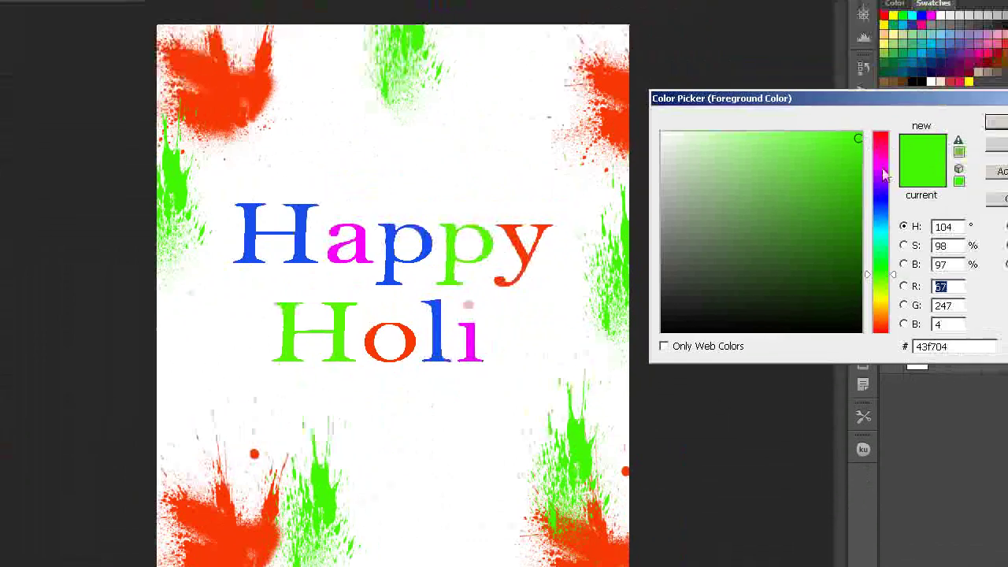
pyautogui.click(881, 175)
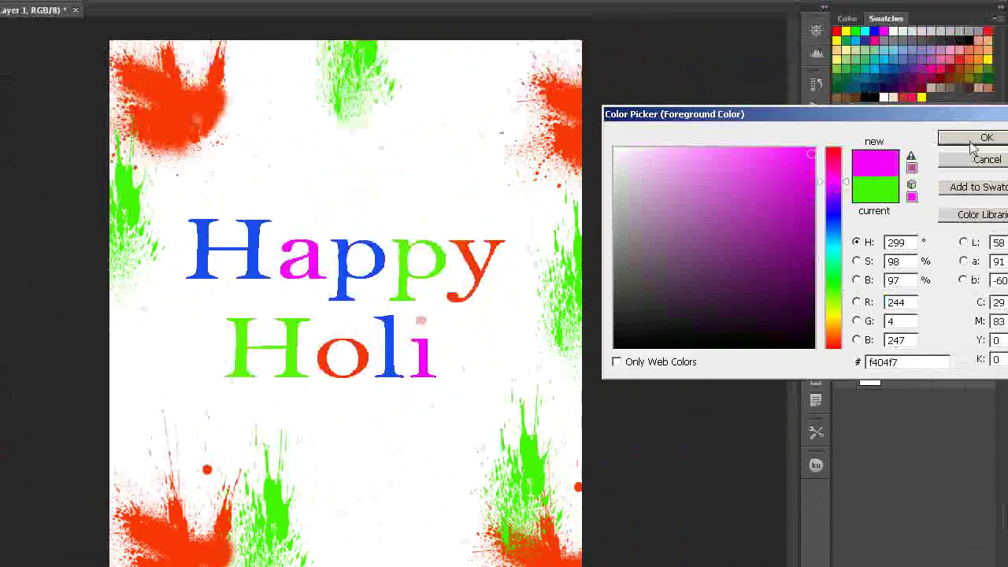
pyautogui.click(996, 122)
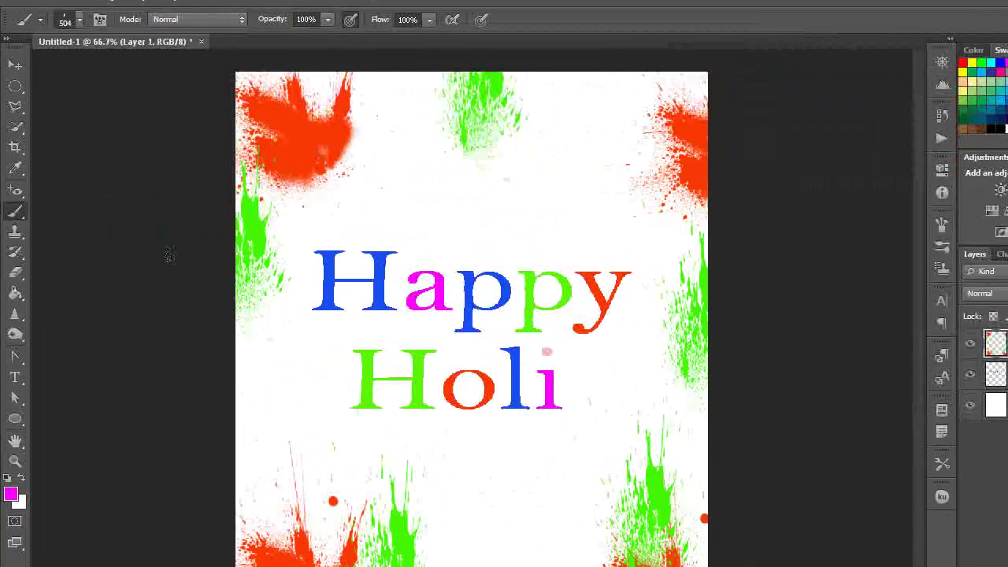
pyautogui.click(252, 377)
pyautogui.click(654, 126)
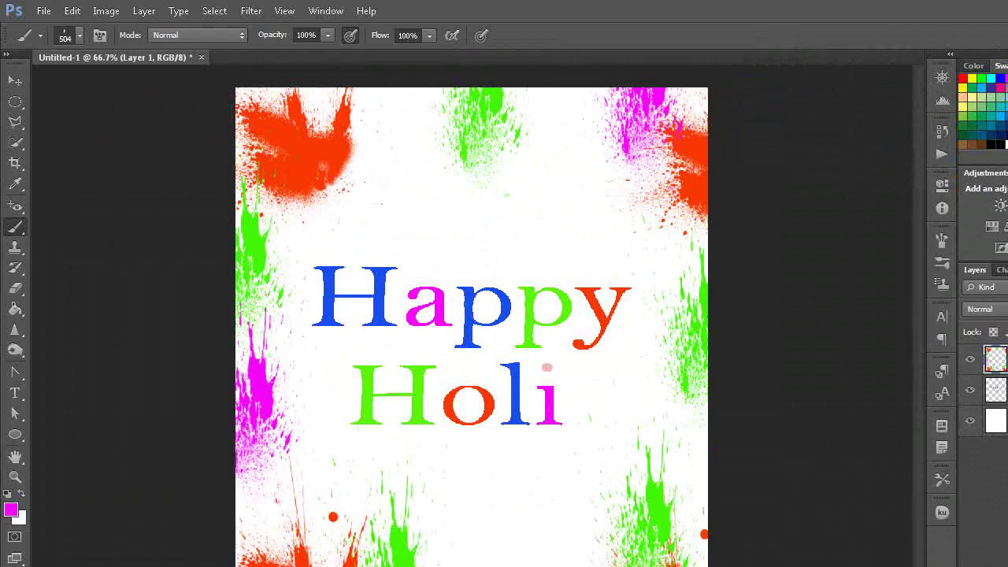
pyautogui.click(688, 394)
pyautogui.click(689, 480)
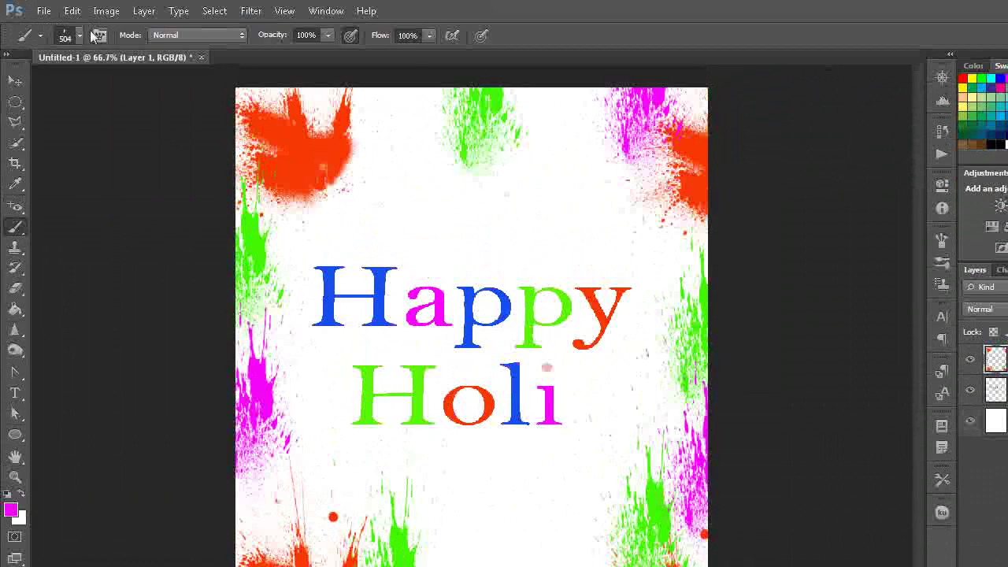
# Stamp a large magenta splatter across the lower page with preset 2493 at 1289 px
pyautogui.click(81, 35)
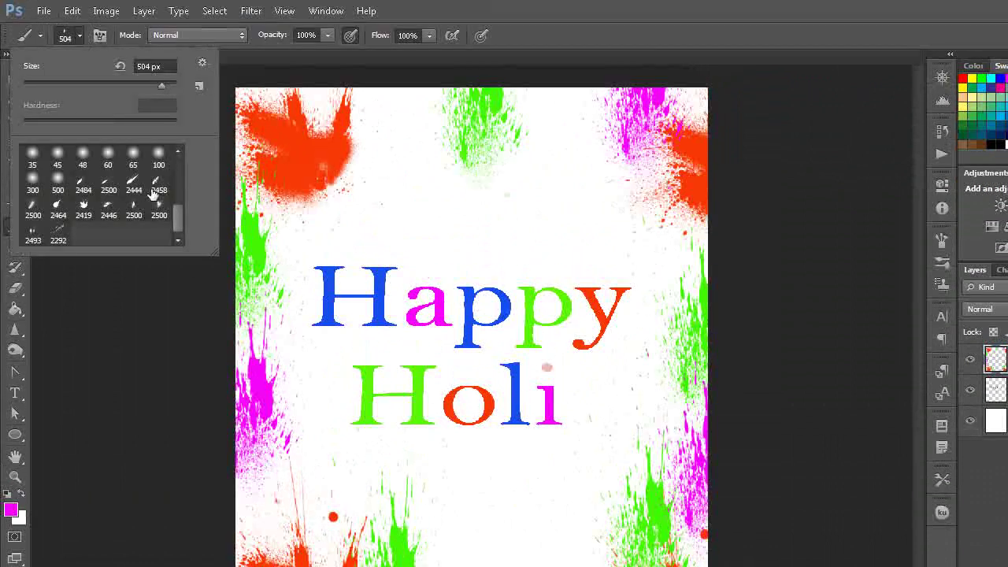
pyautogui.click(34, 233)
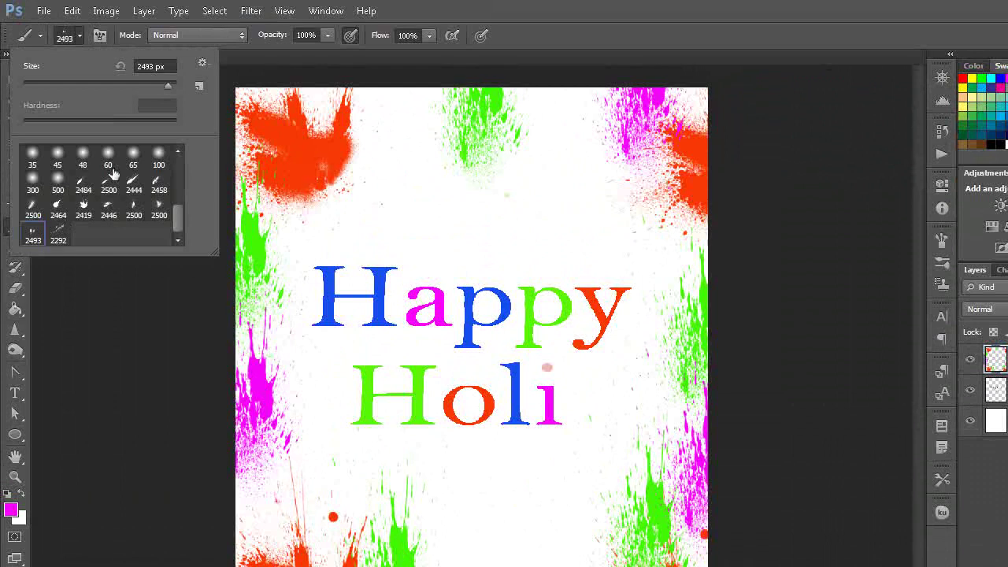
pyautogui.moveTo(163, 88); pyautogui.dragTo(161, 91)
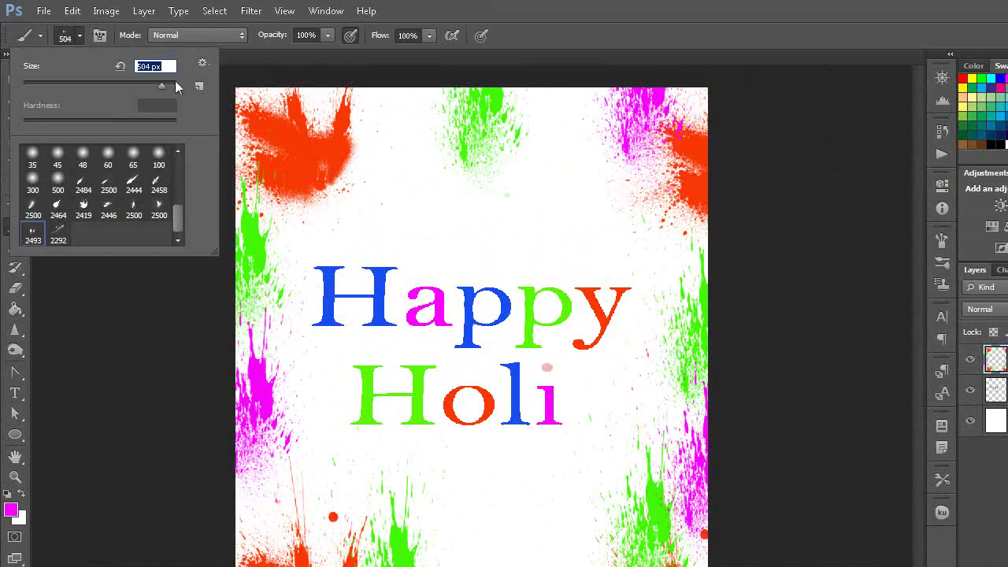
pyautogui.click(163, 82)
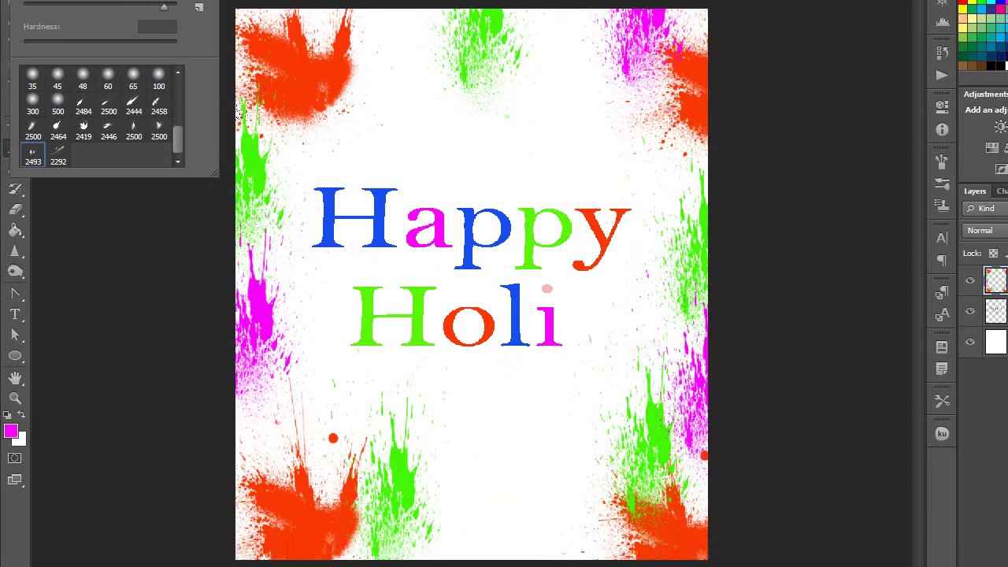
pyautogui.click(382, 130)
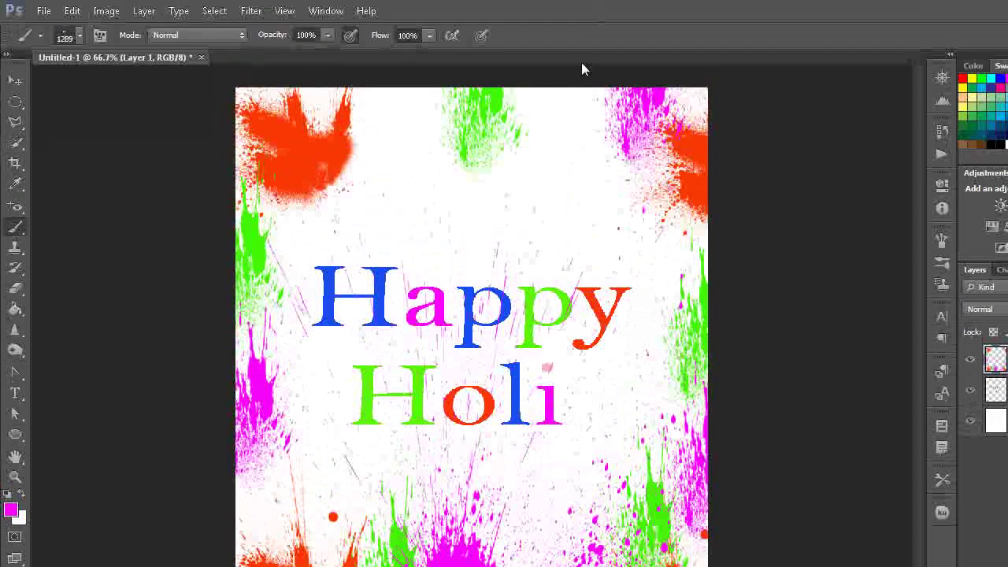
# Resize the brush to 442 px and stamp two magenta splatters near the top
pyautogui.click(80, 36)
pyautogui.moveTo(160, 85); pyautogui.dragTo(155, 85)
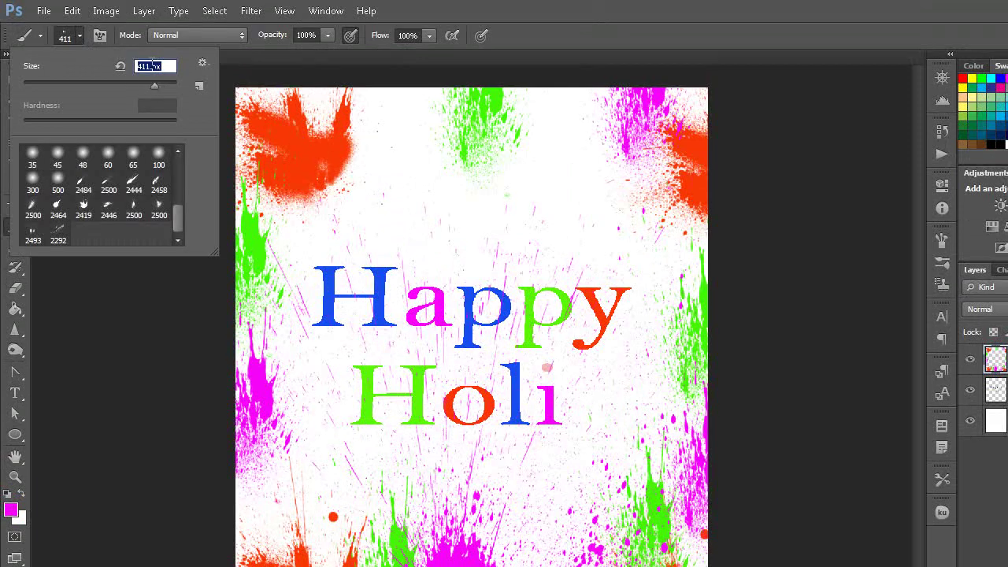
pyautogui.moveTo(157, 83); pyautogui.dragTo(157, 84)
pyautogui.click(386, 126)
pyautogui.click(569, 129)
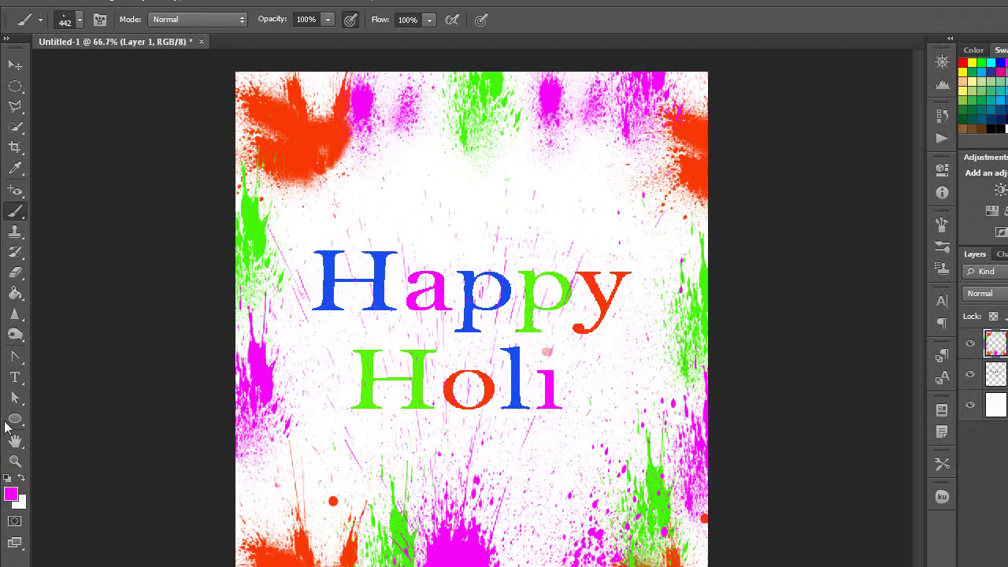
# Stamp blue 0420f7 splatters at 473 px along the left side, top and upper right
pyautogui.click(11, 509)
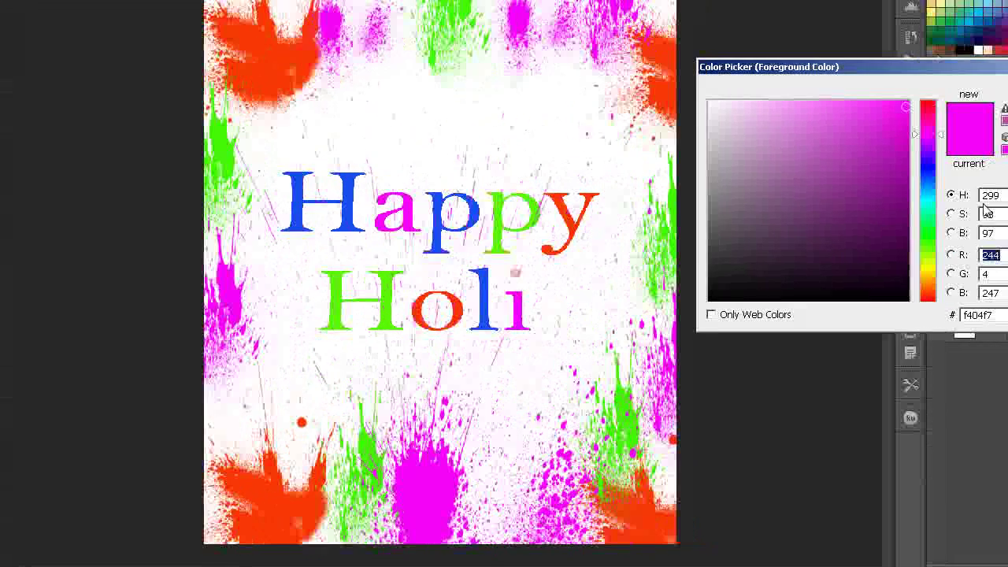
pyautogui.write('4')
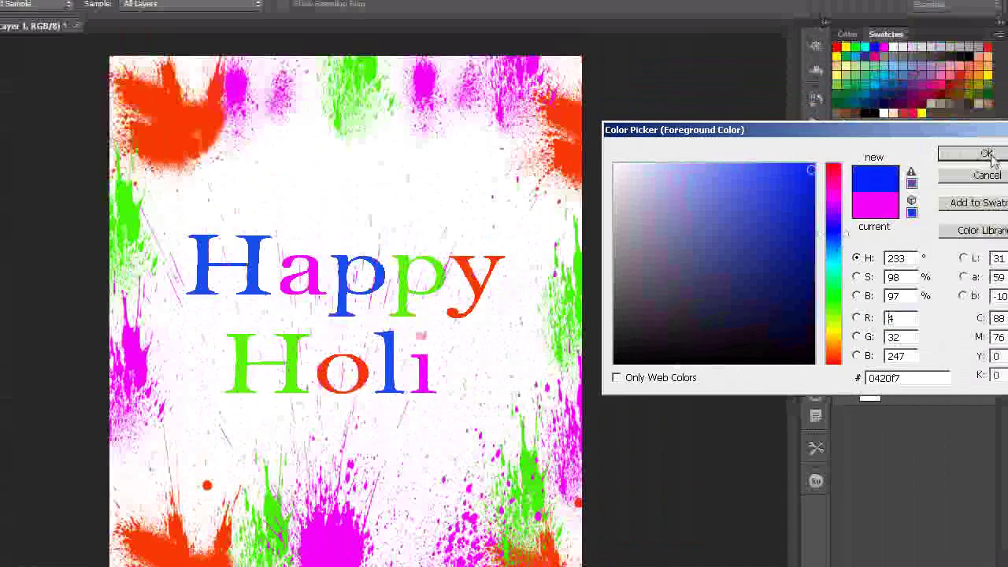
pyautogui.click(985, 155)
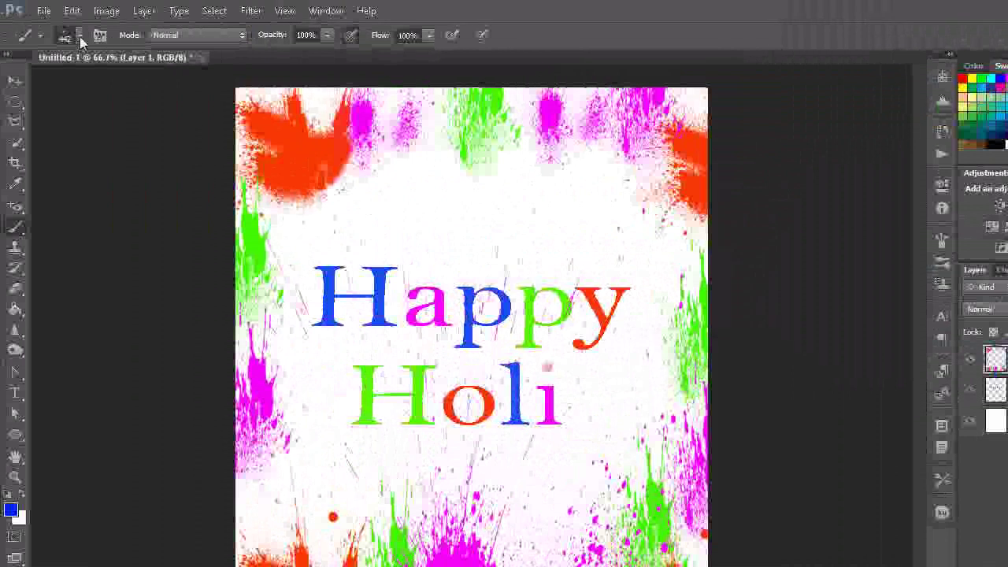
pyautogui.click(79, 36)
pyautogui.moveTo(155, 84); pyautogui.dragTo(161, 86)
pyautogui.click(192, 325)
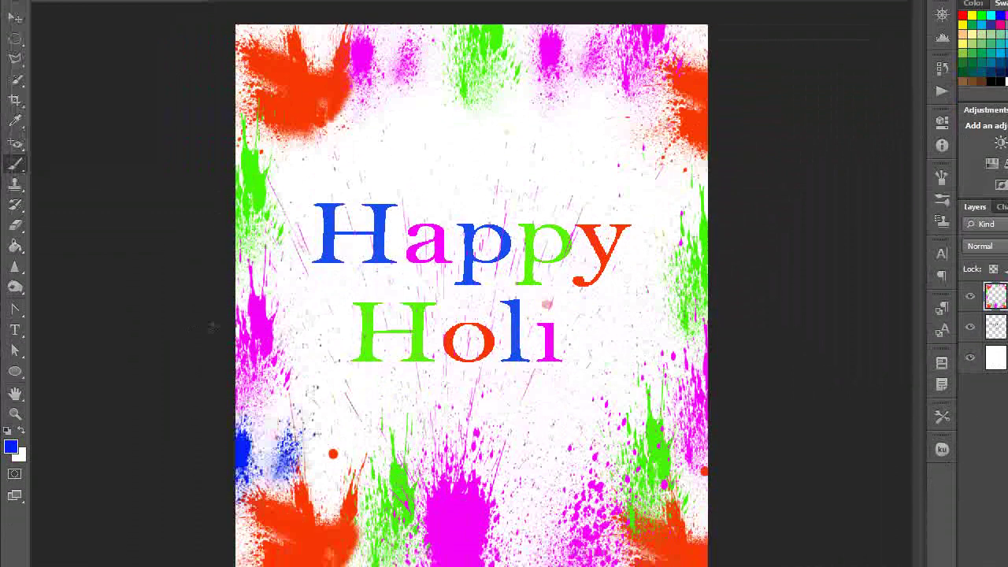
pyautogui.click(268, 189)
pyautogui.click(378, 63)
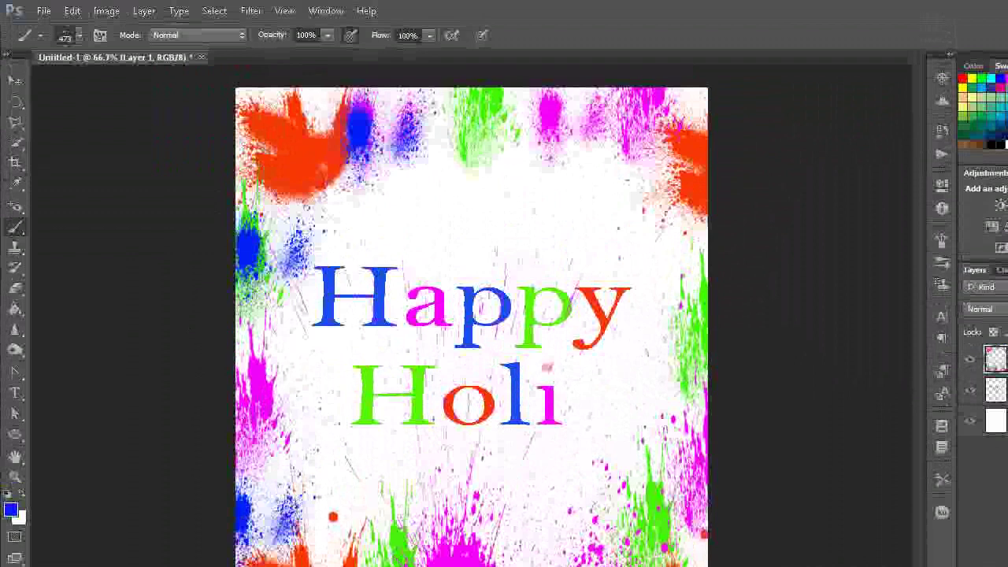
pyautogui.click(496, 112)
pyautogui.click(588, 186)
# Add a final blue splatter on the right edge, then load the 2444 streak brush in yellow
pyautogui.click(653, 244)
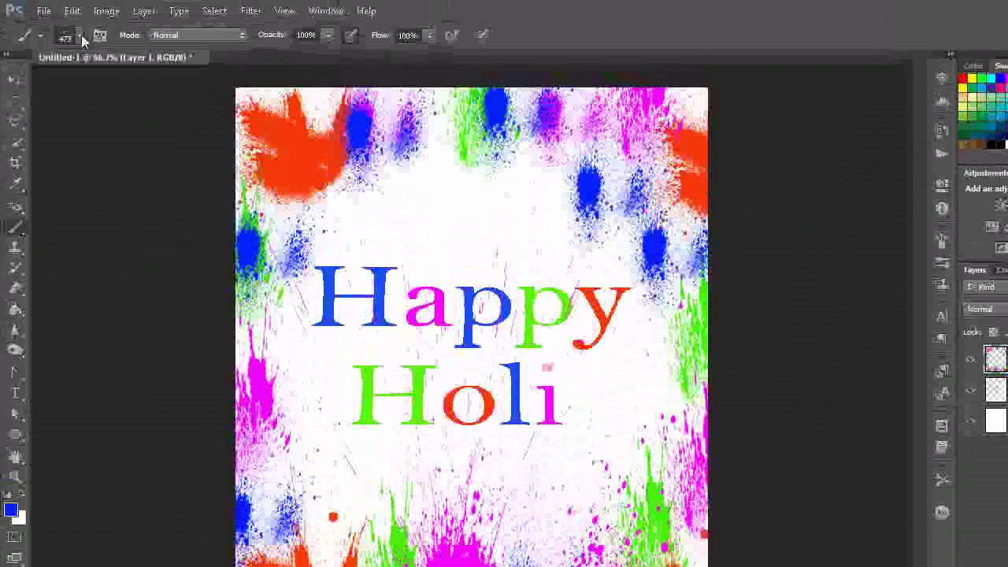
pyautogui.click(81, 34)
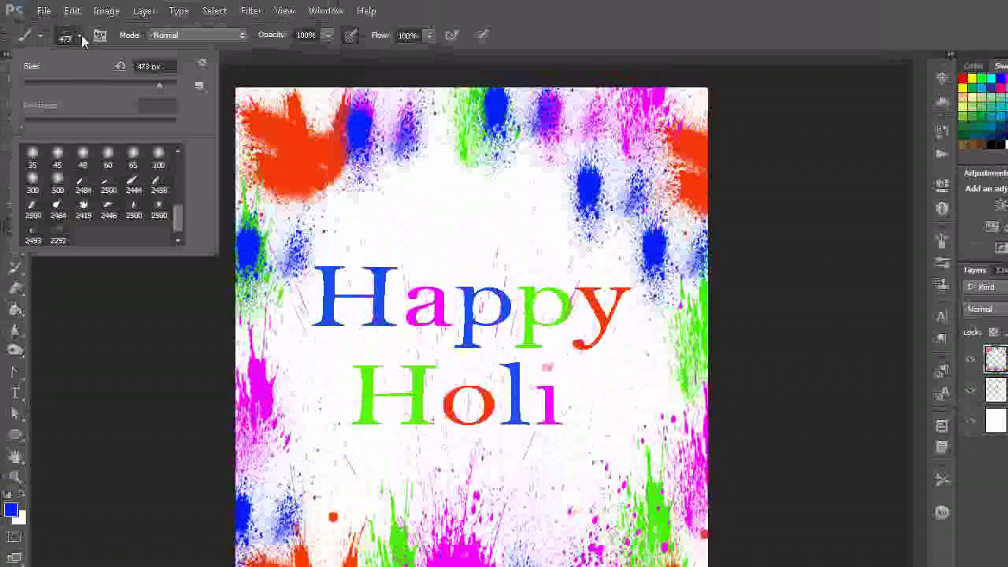
pyautogui.click(133, 185)
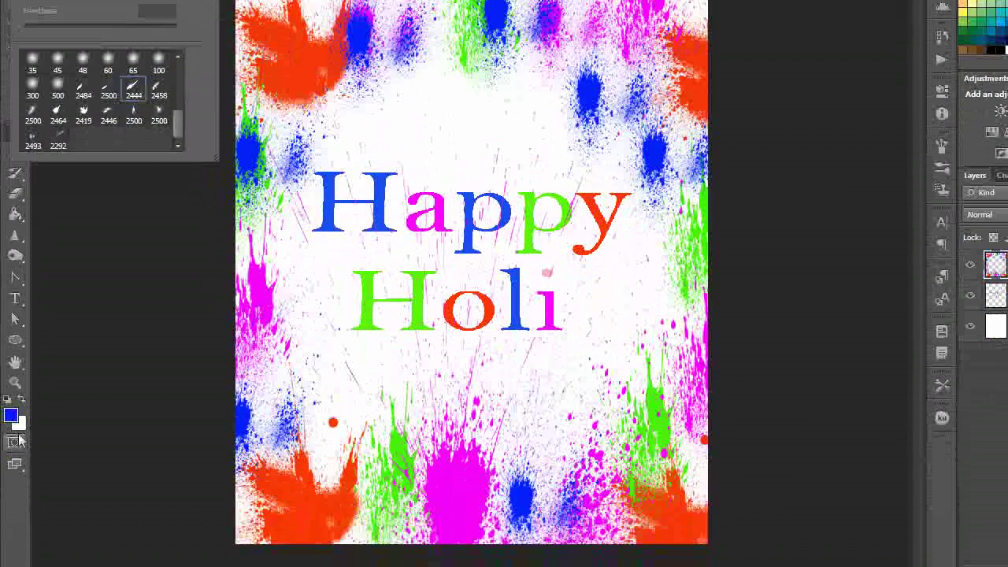
pyautogui.click(11, 512)
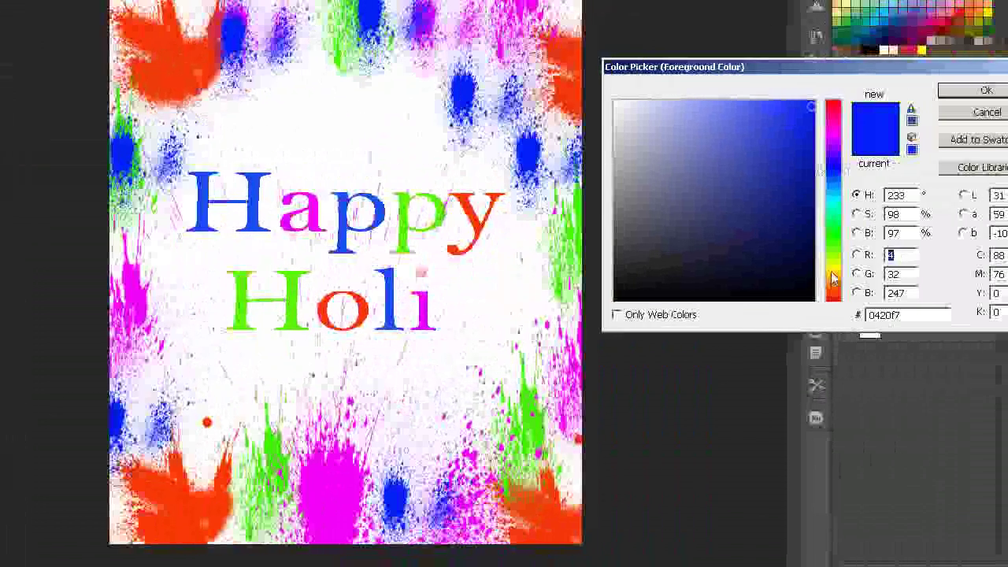
pyautogui.click(833, 271)
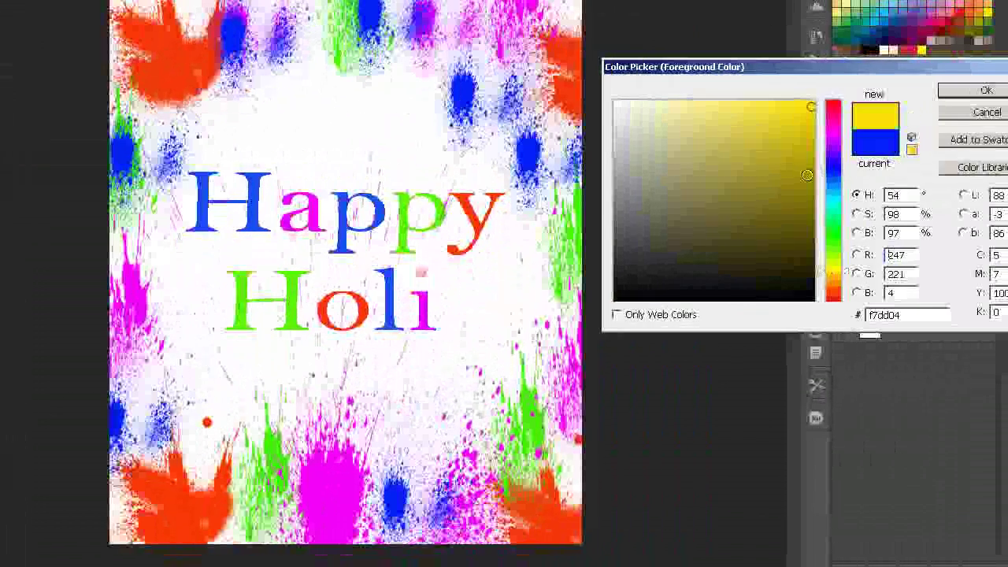
pyautogui.click(983, 152)
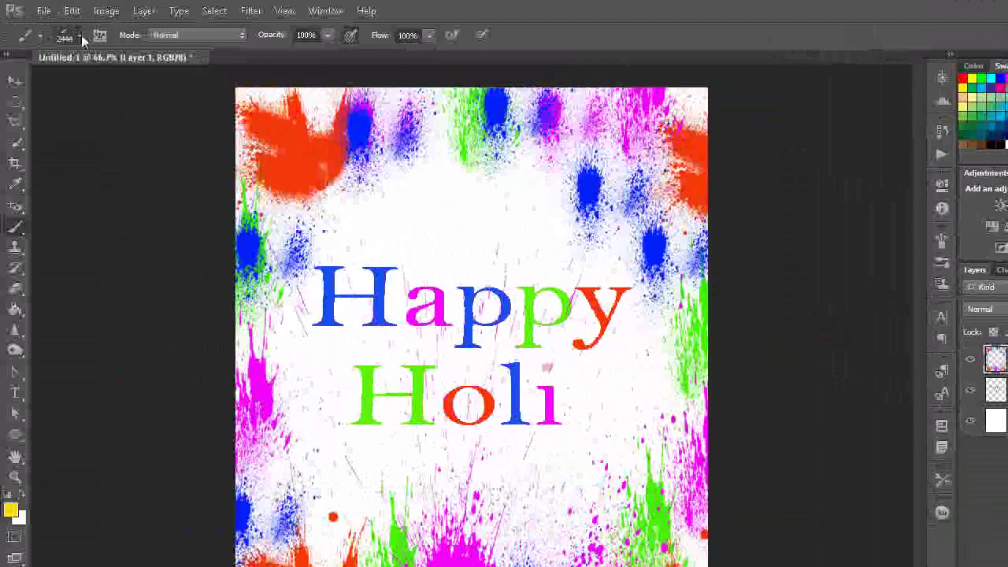
# Paint yellow diagonal streaks at lower left and lower right, plus a right-edge splatter
pyautogui.click(79, 35)
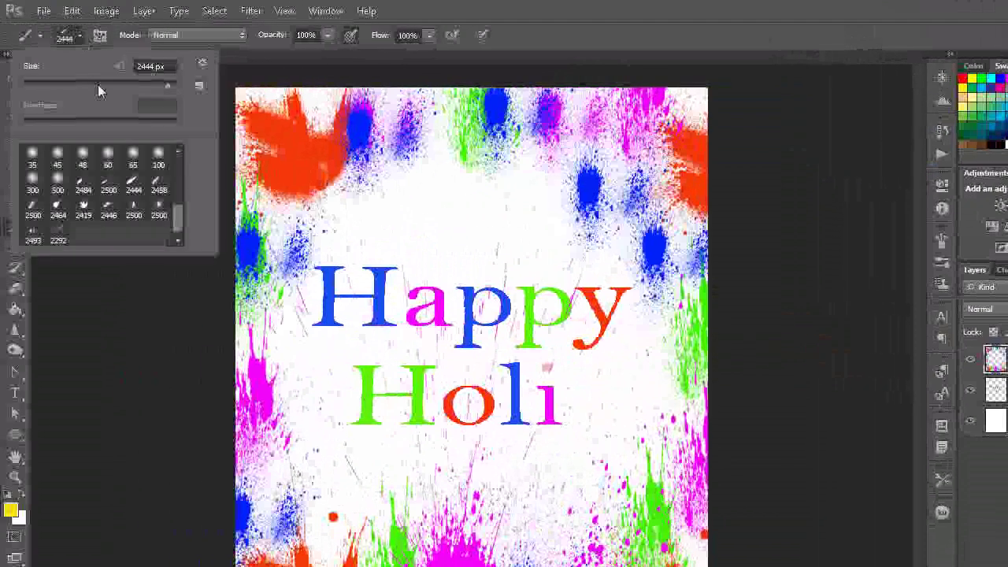
pyautogui.click(159, 83)
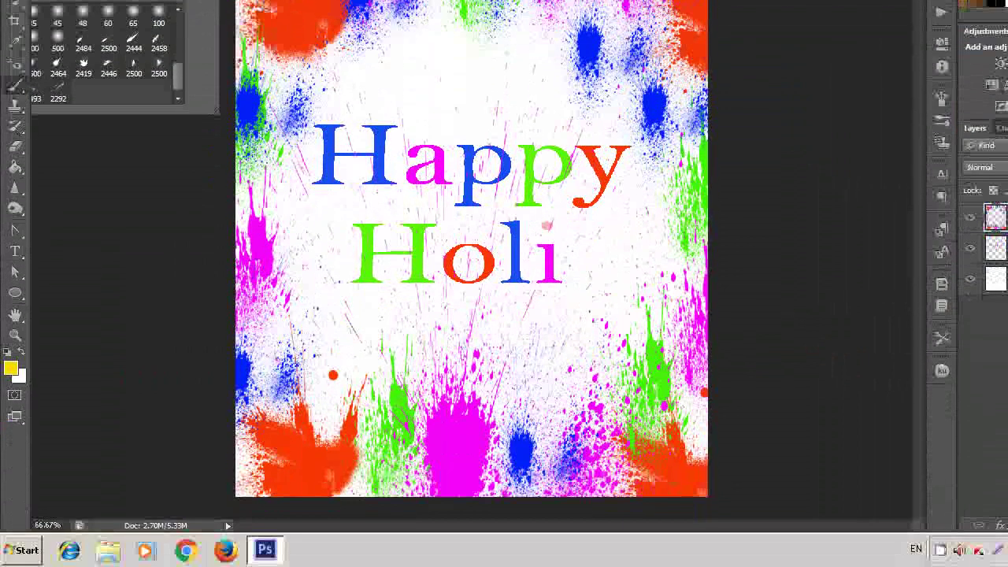
pyautogui.moveTo(370, 370); pyautogui.dragTo(240, 512)
pyautogui.moveTo(677, 378); pyautogui.dragTo(567, 492)
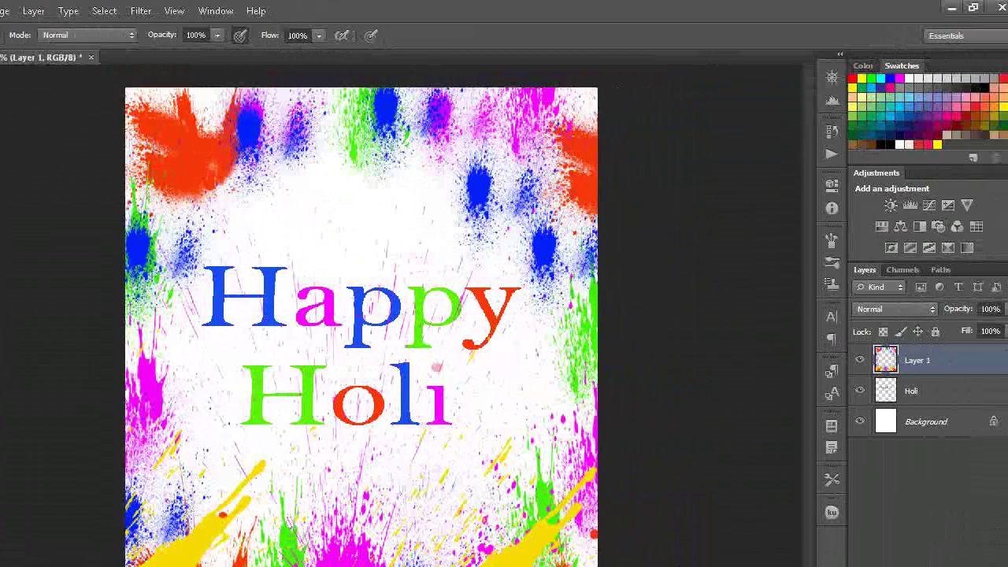
pyautogui.click(622, 295)
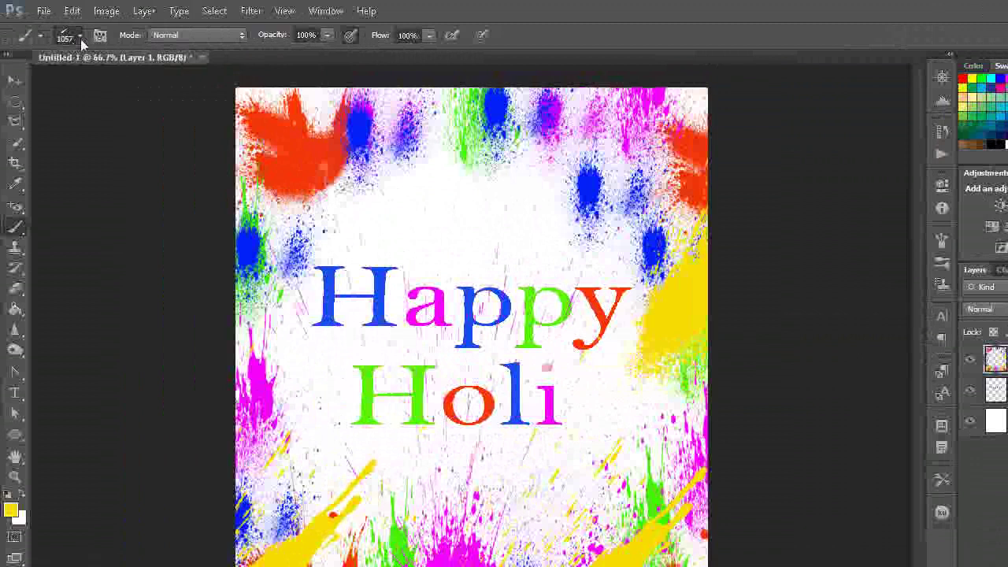
# Stamp 494 px yellow splatters at upper right, upper left, left side and top centre, then select the Background layer
pyautogui.click(79, 36)
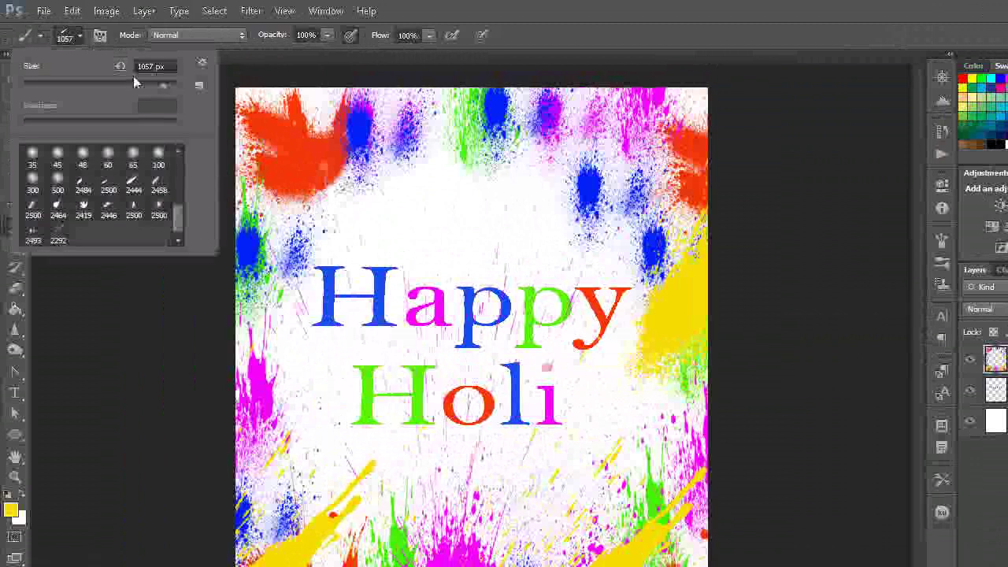
pyautogui.moveTo(163, 85); pyautogui.dragTo(161, 86)
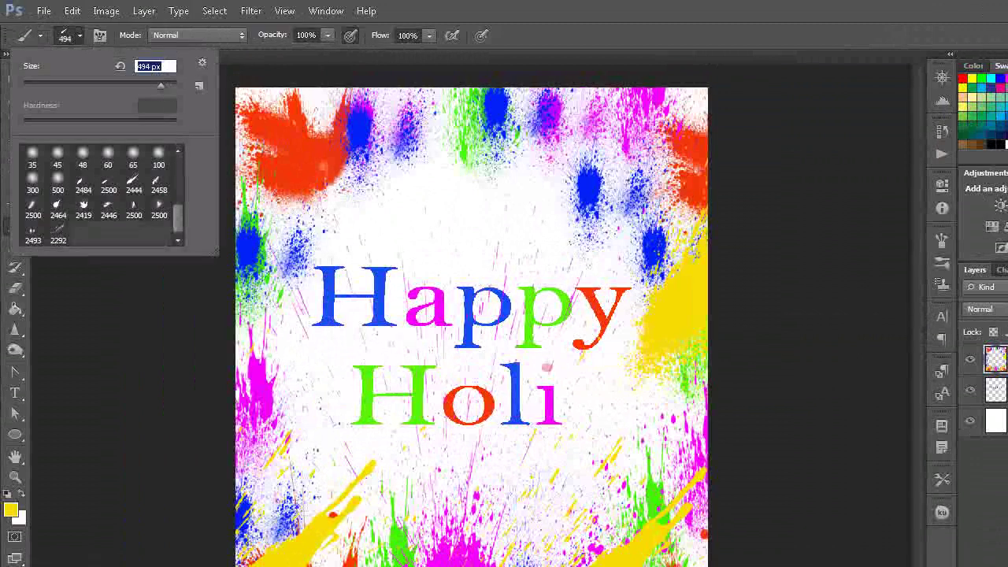
pyautogui.press('Return')
pyautogui.click(612, 141)
pyautogui.click(361, 144)
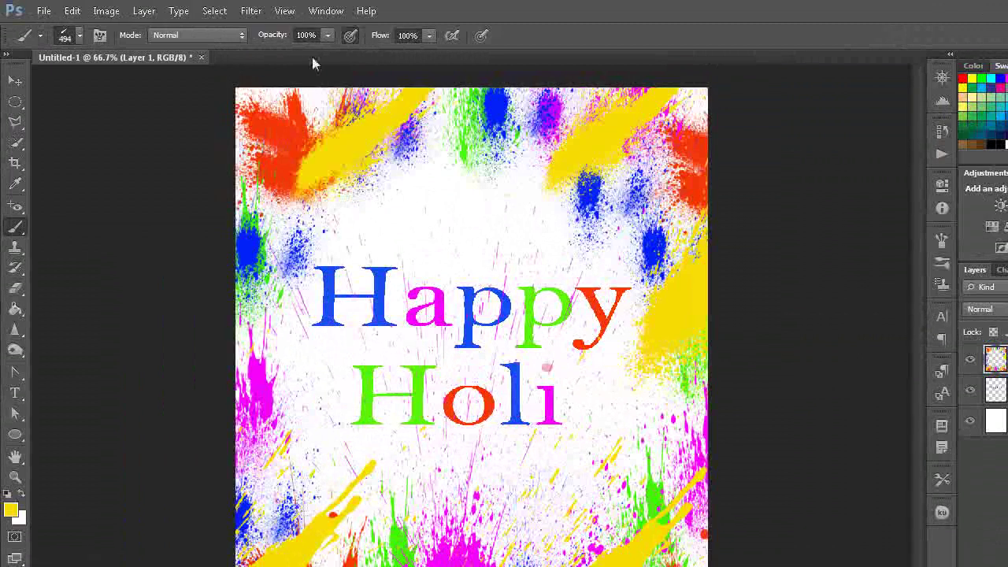
pyautogui.click(263, 134)
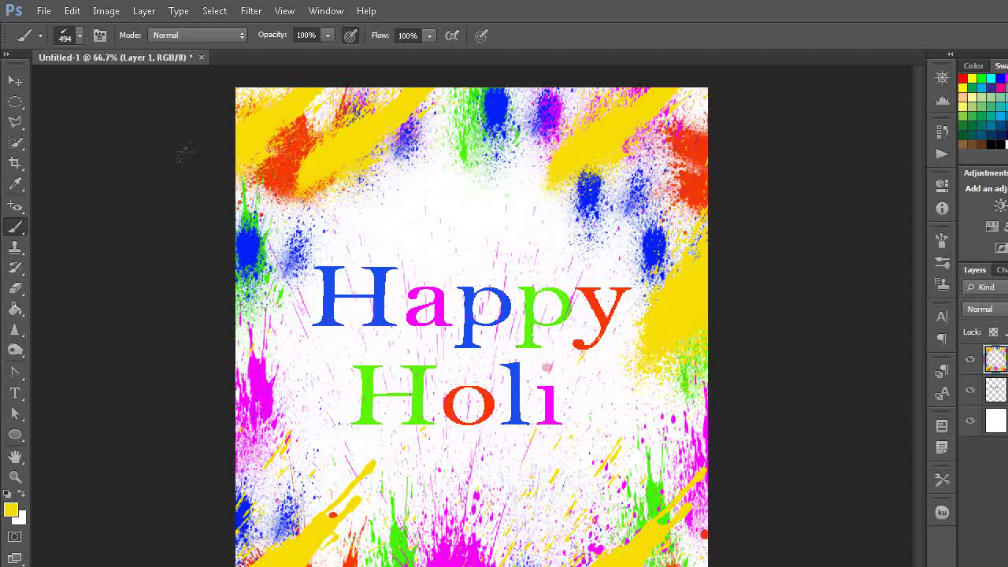
pyautogui.click(295, 288)
pyautogui.click(496, 157)
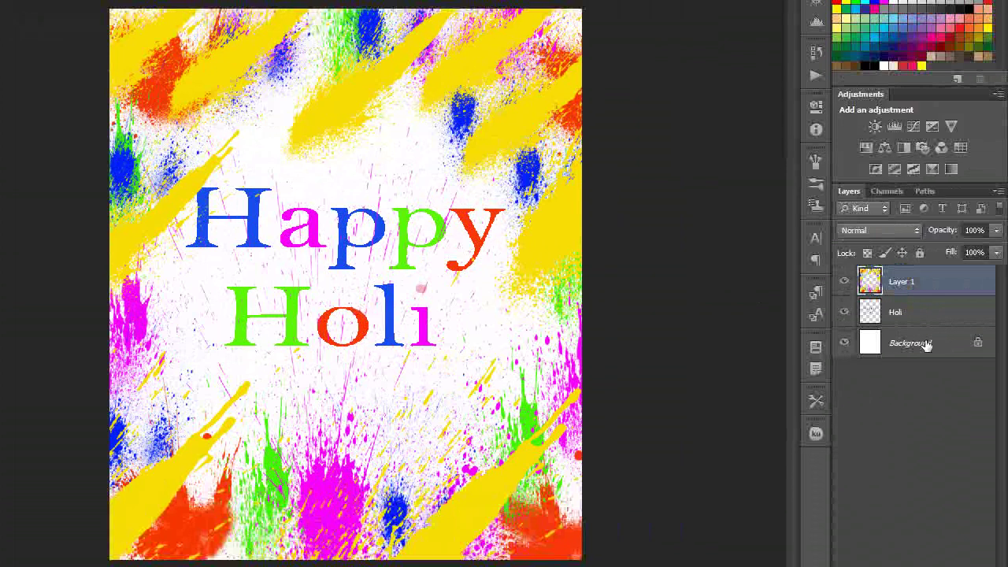
pyautogui.click(927, 345)
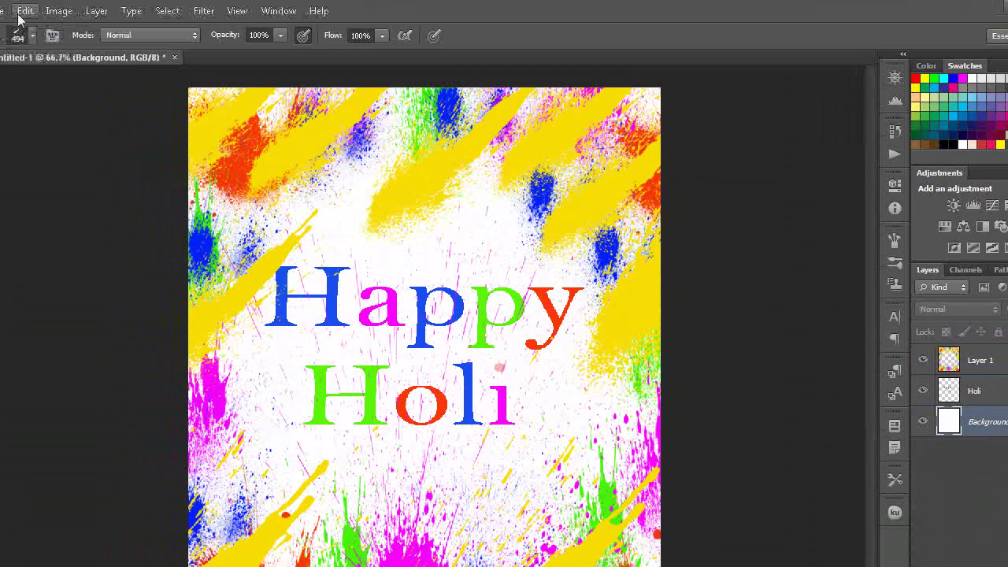
# Fill the Background layer with custom pale yellow (f7fcae) at Normal, 100% opacity
pyautogui.click(72, 11)
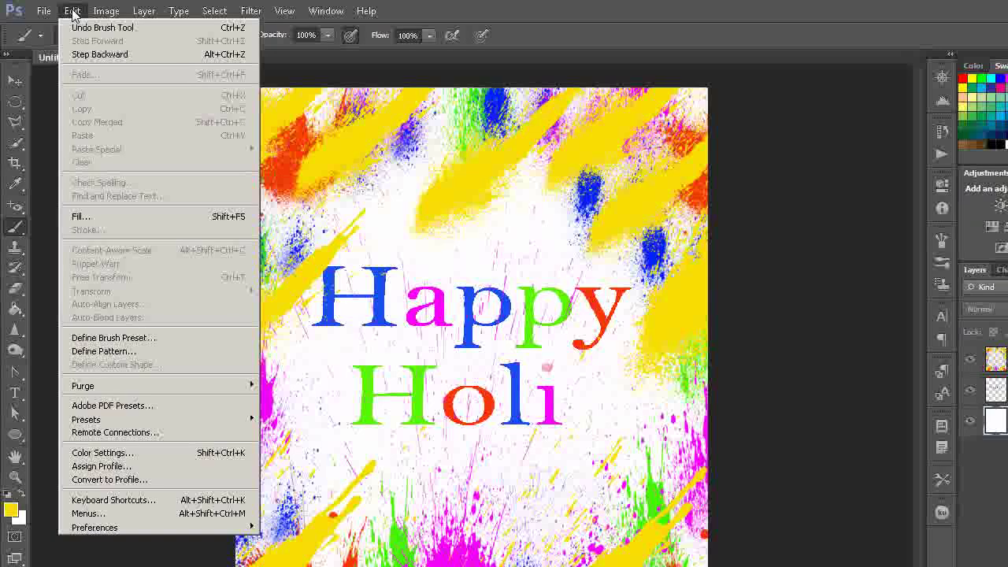
pyautogui.click(76, 218)
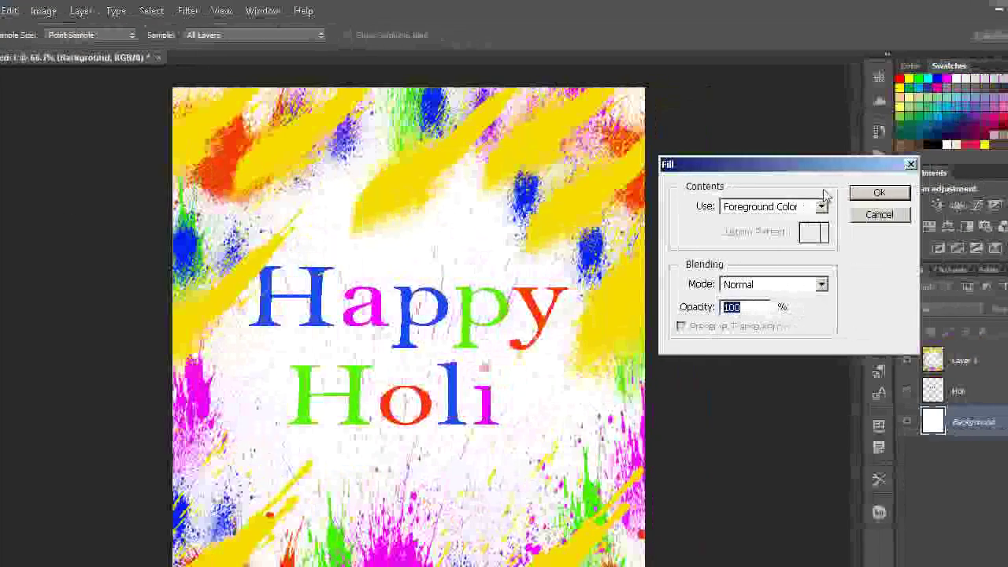
pyautogui.click(758, 207)
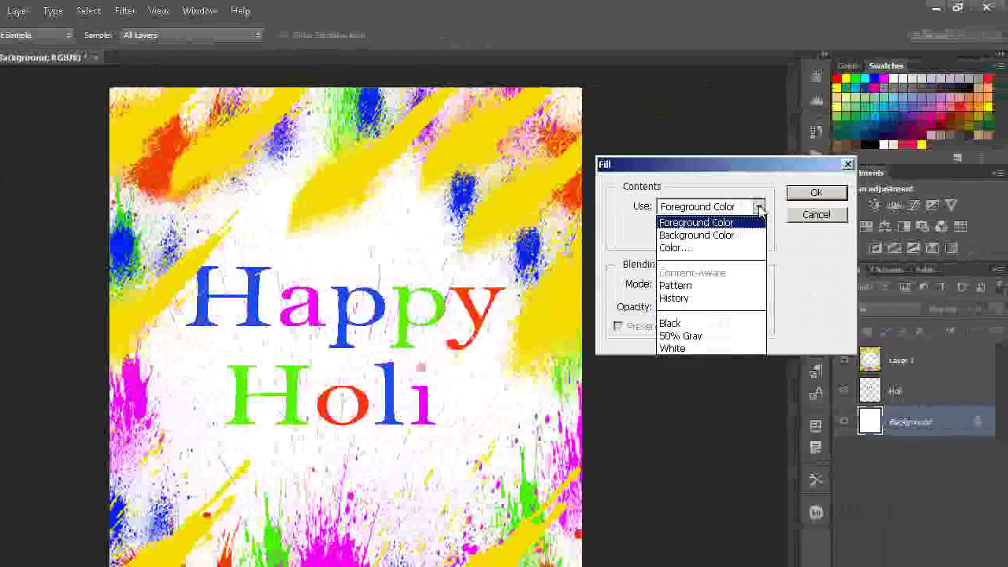
pyautogui.click(667, 249)
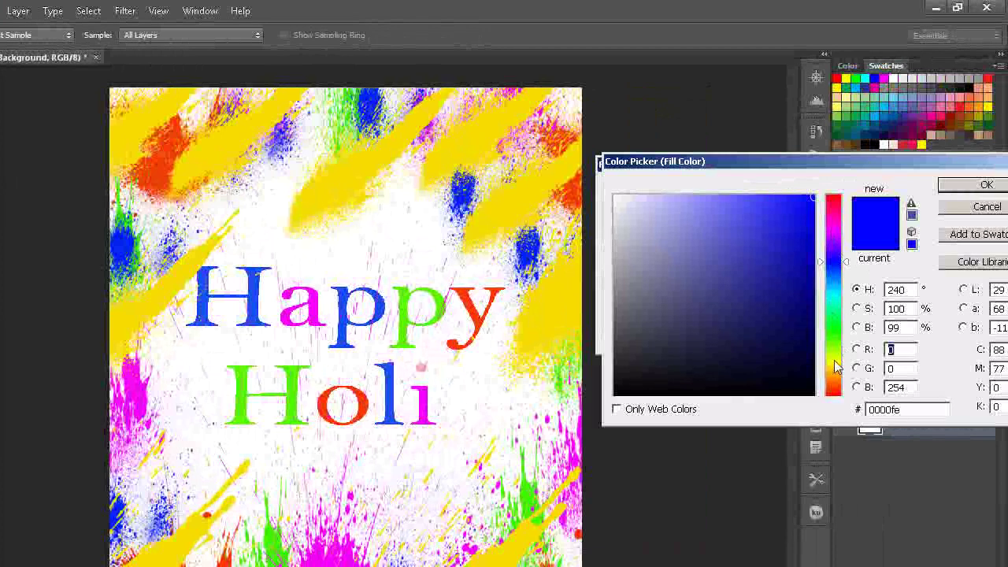
pyautogui.click(833, 360)
pyautogui.click(676, 197)
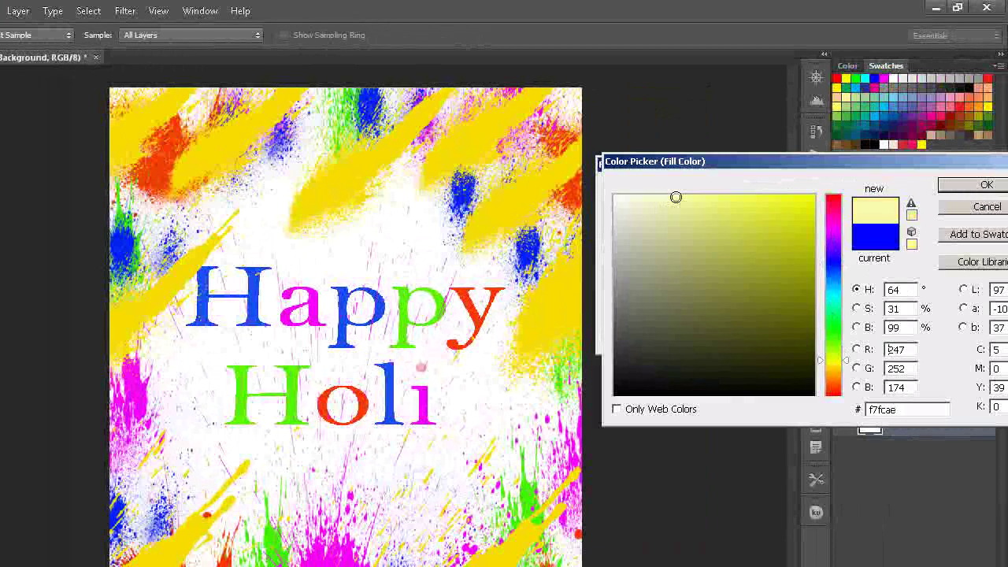
pyautogui.click(960, 186)
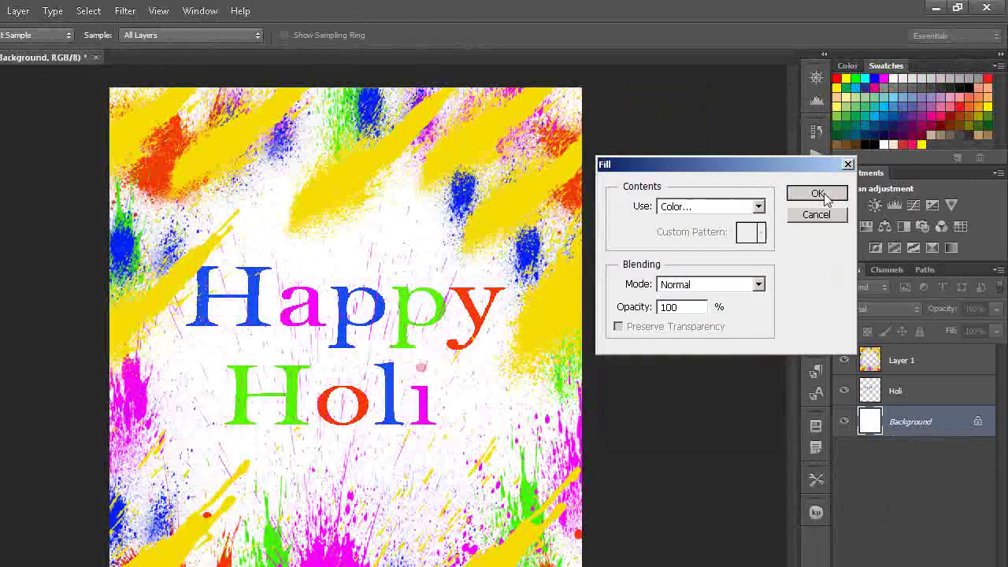
pyautogui.click(823, 193)
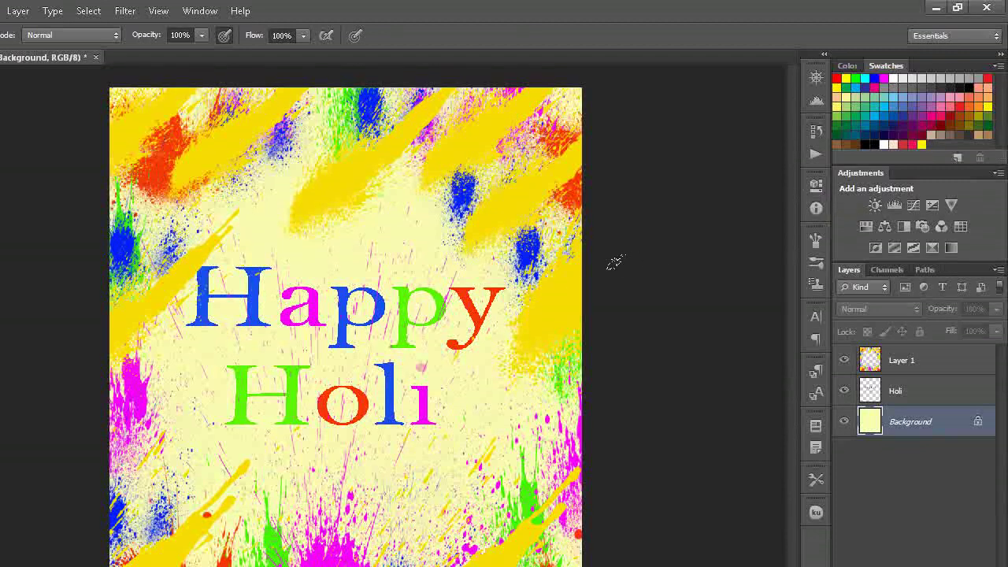
# Erase the stray yellow streak left of the H on the splatter layer, Layer 1
pyautogui.click(916, 361)
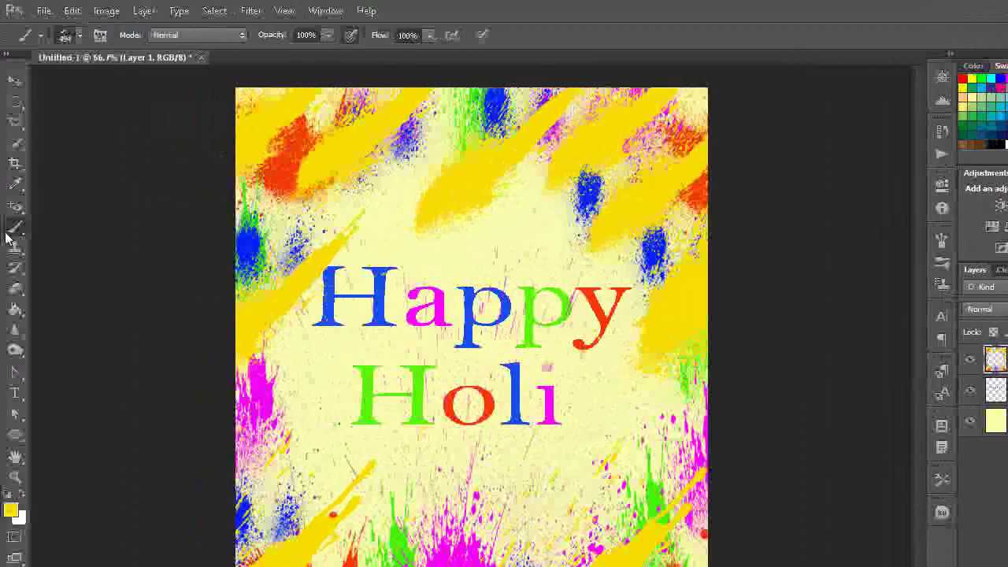
pyautogui.click(16, 290)
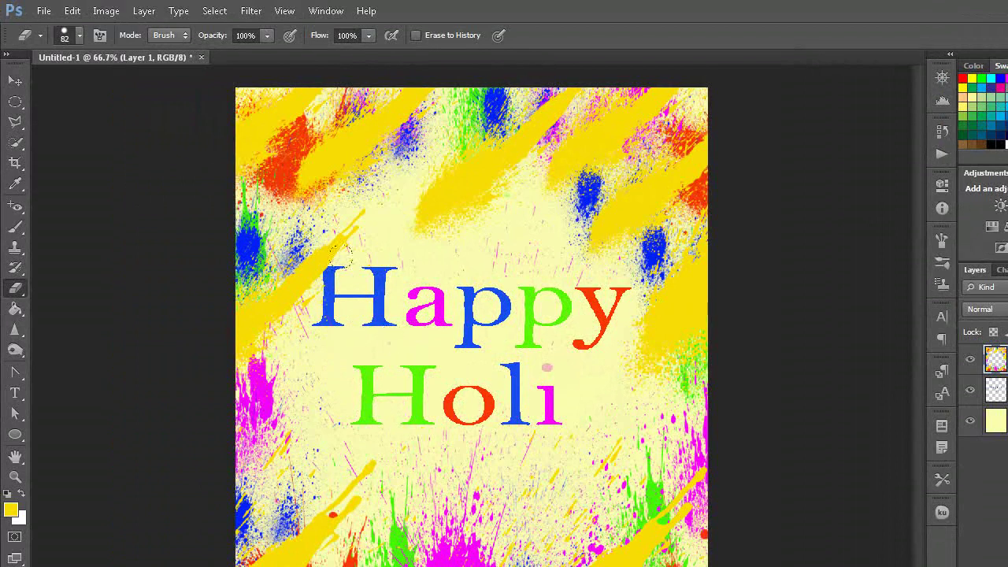
pyautogui.moveTo(313, 279); pyautogui.dragTo(368, 206)
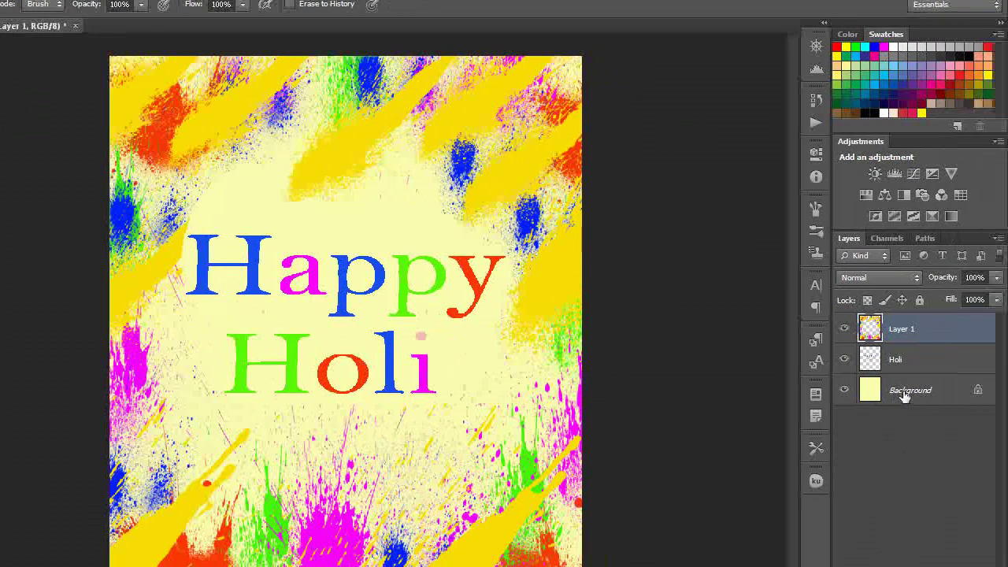
# Merge all three layers and convert the Background into editable Layer 0
pyautogui.keyDown('shift'); pyautogui.click(904, 395); pyautogui.keyUp('shift')
pyautogui.rightClick(904, 394)
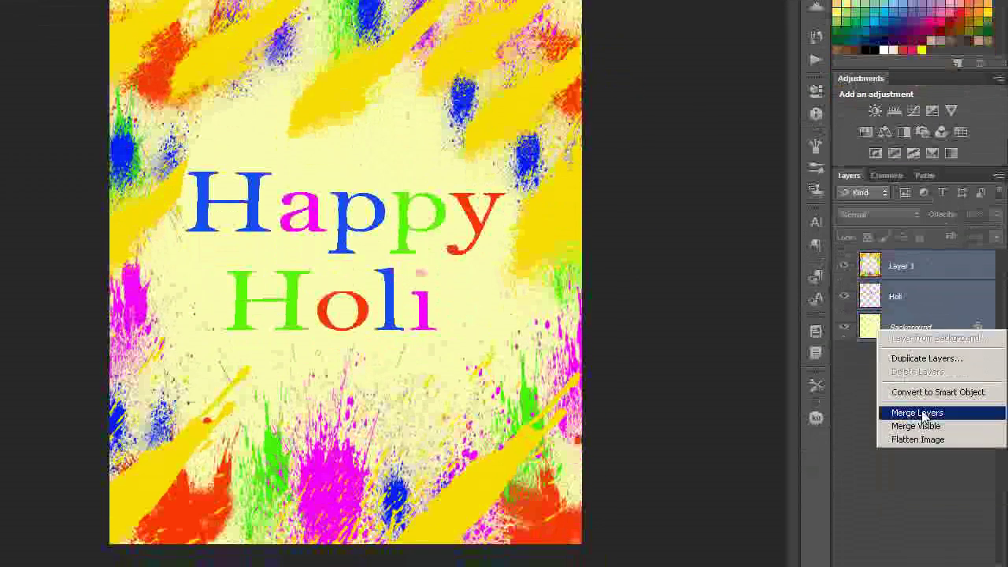
pyautogui.click(905, 411)
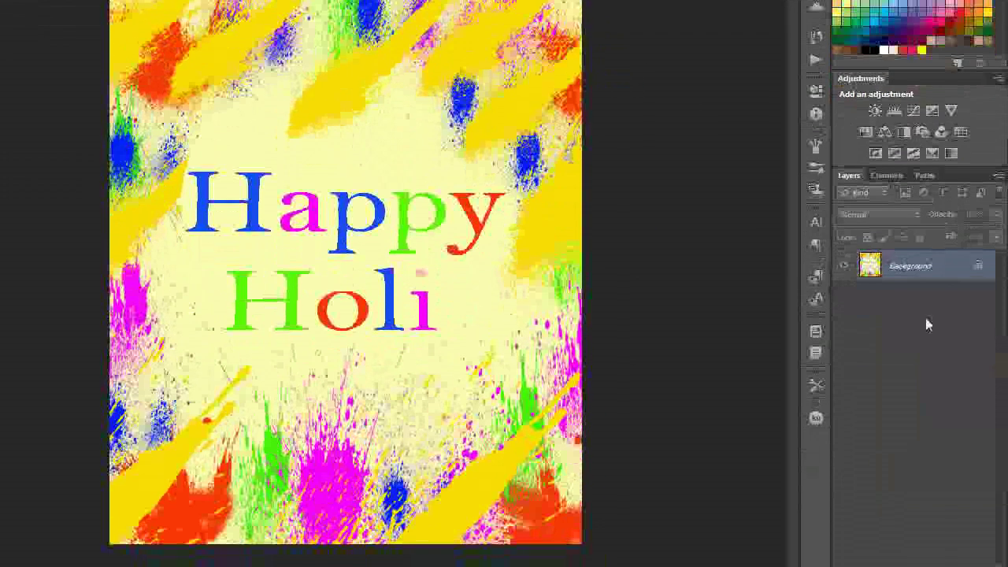
pyautogui.doubleClick(929, 266)
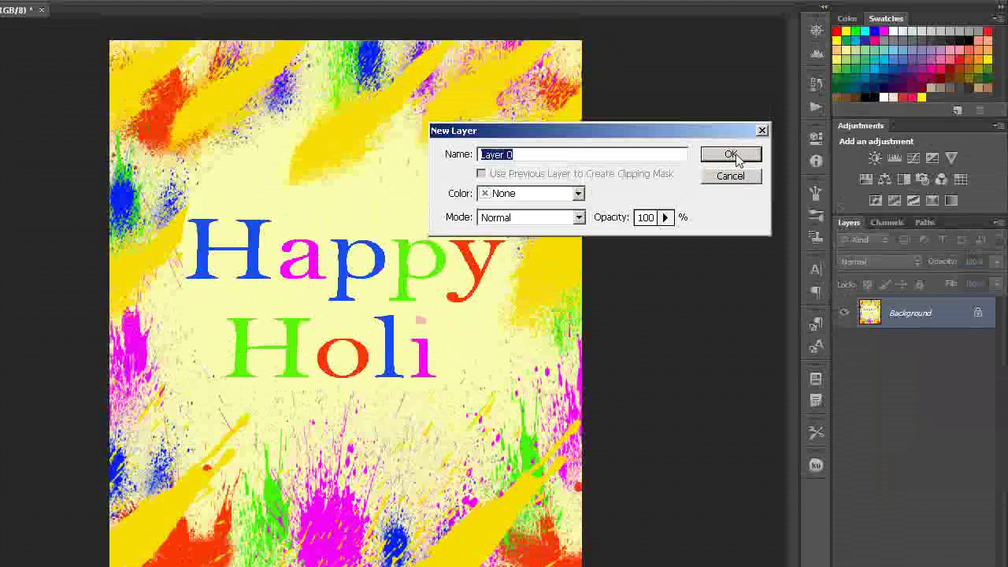
pyautogui.click(727, 155)
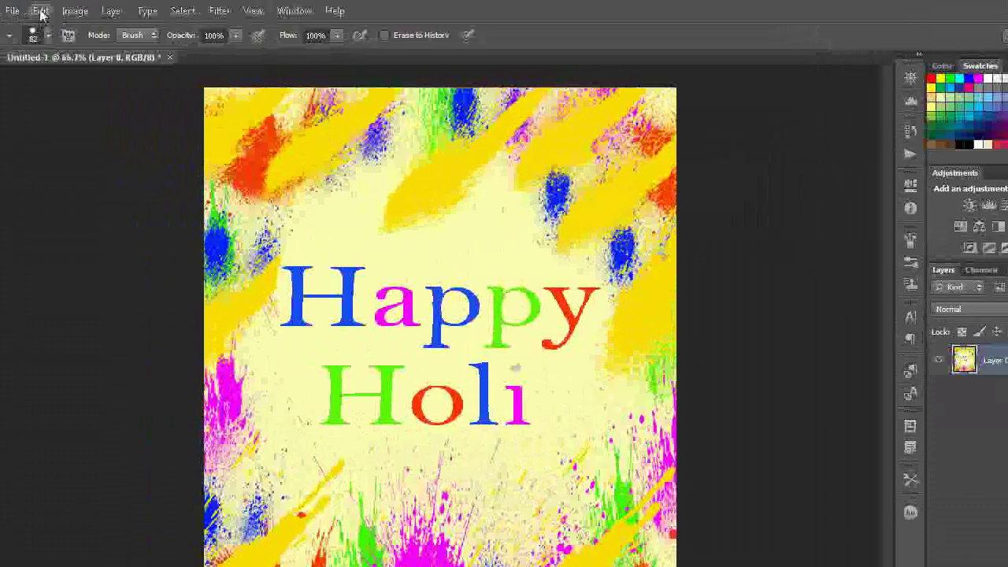
pyautogui.click(72, 10)
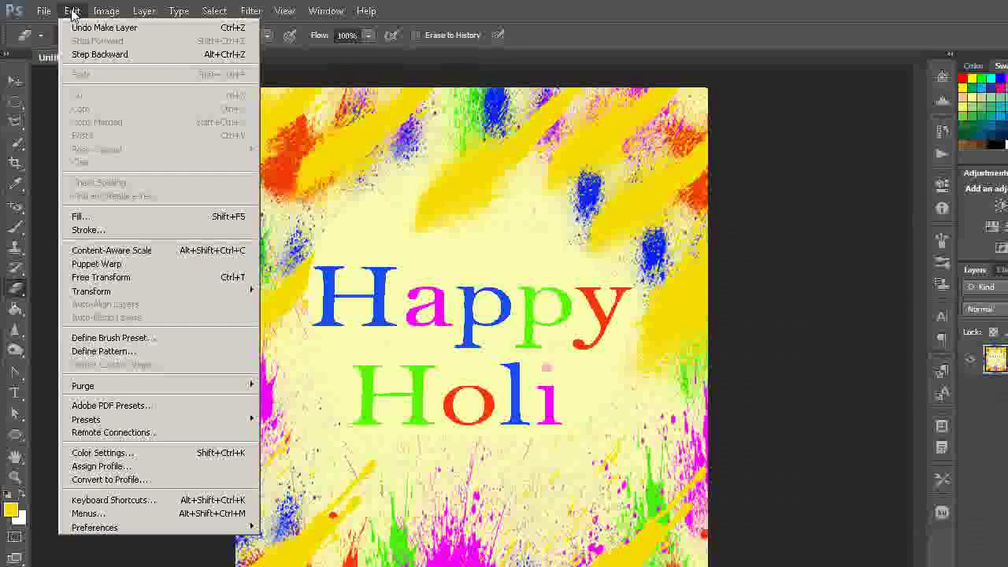
# Stroke the poster's inside edge with a 15 px blue (044ef7) border
pyautogui.click(93, 230)
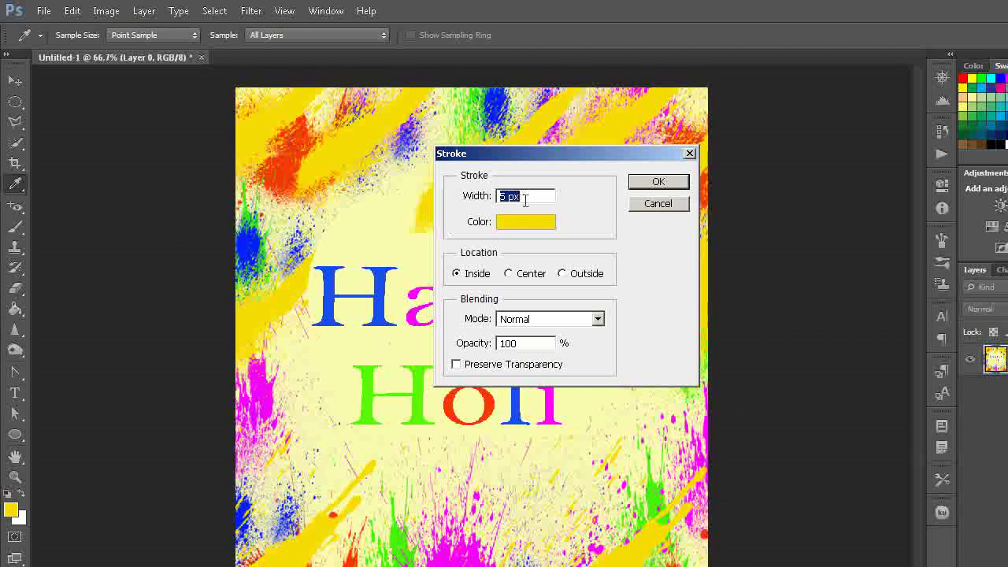
pyautogui.press('BackSpace')
pyautogui.click(525, 224)
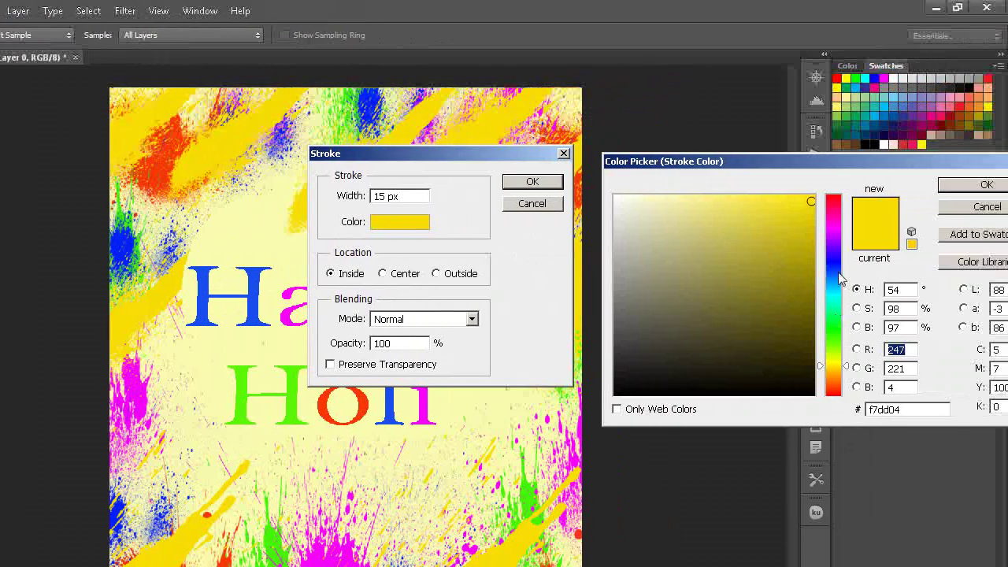
pyautogui.click(837, 273)
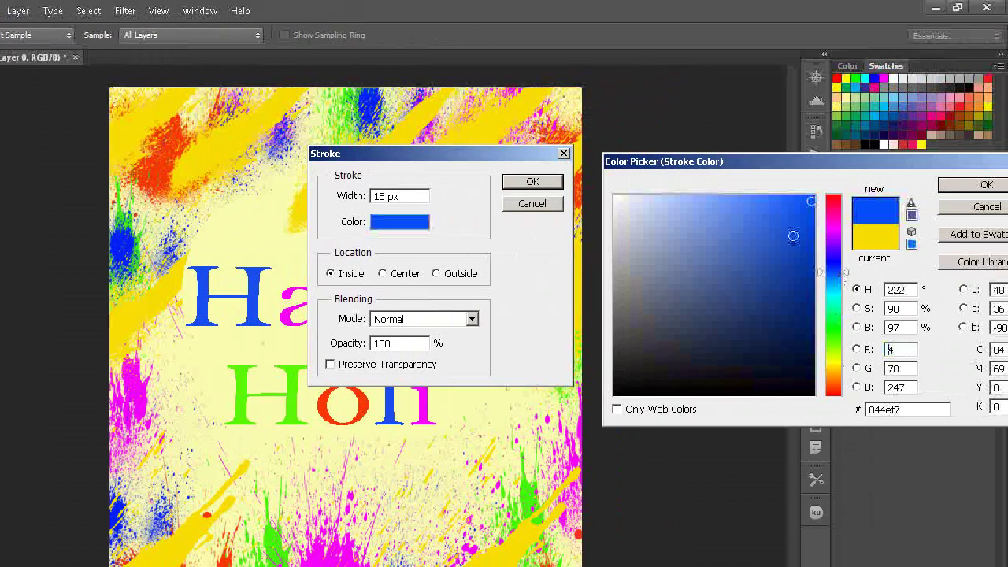
pyautogui.click(960, 192)
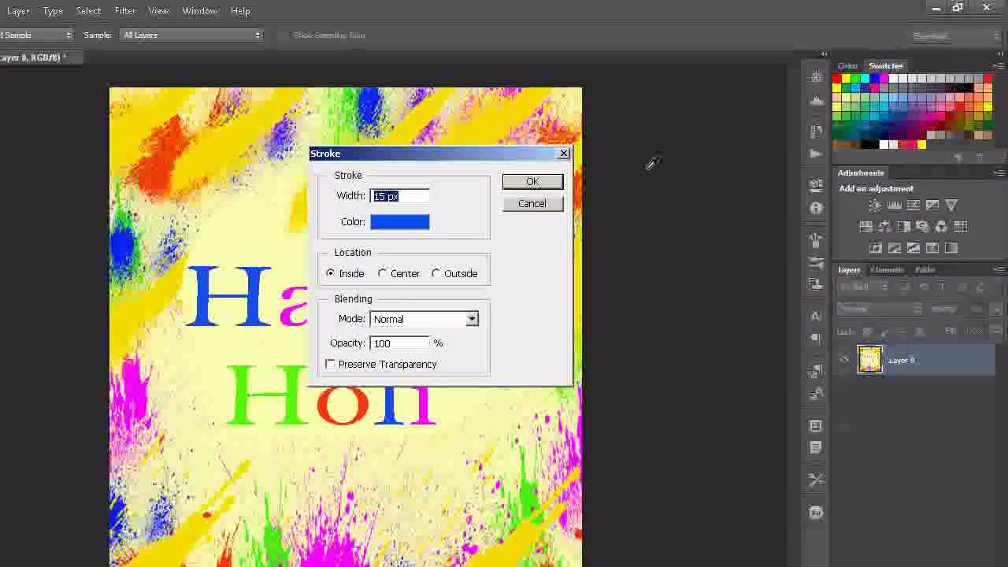
pyautogui.click(550, 183)
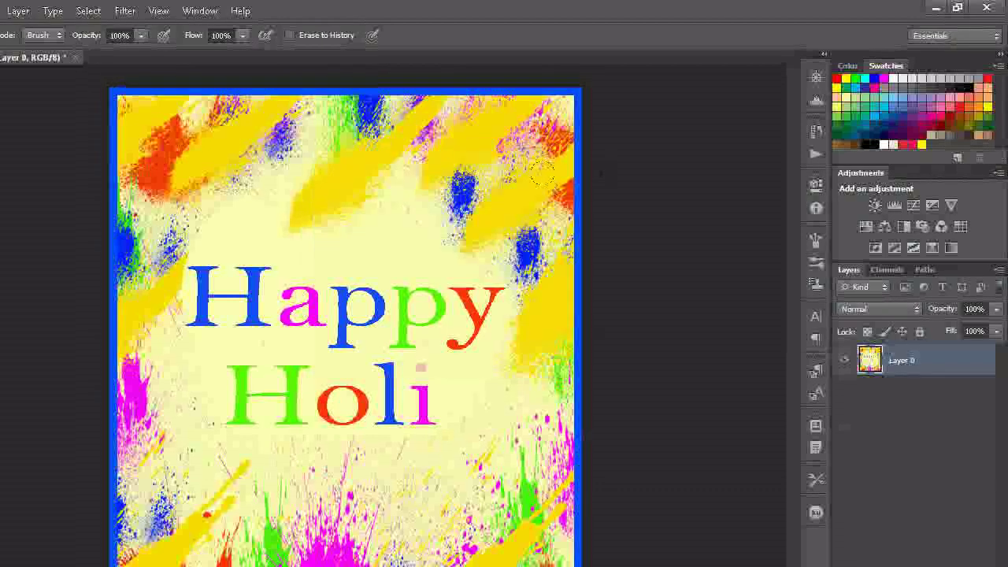